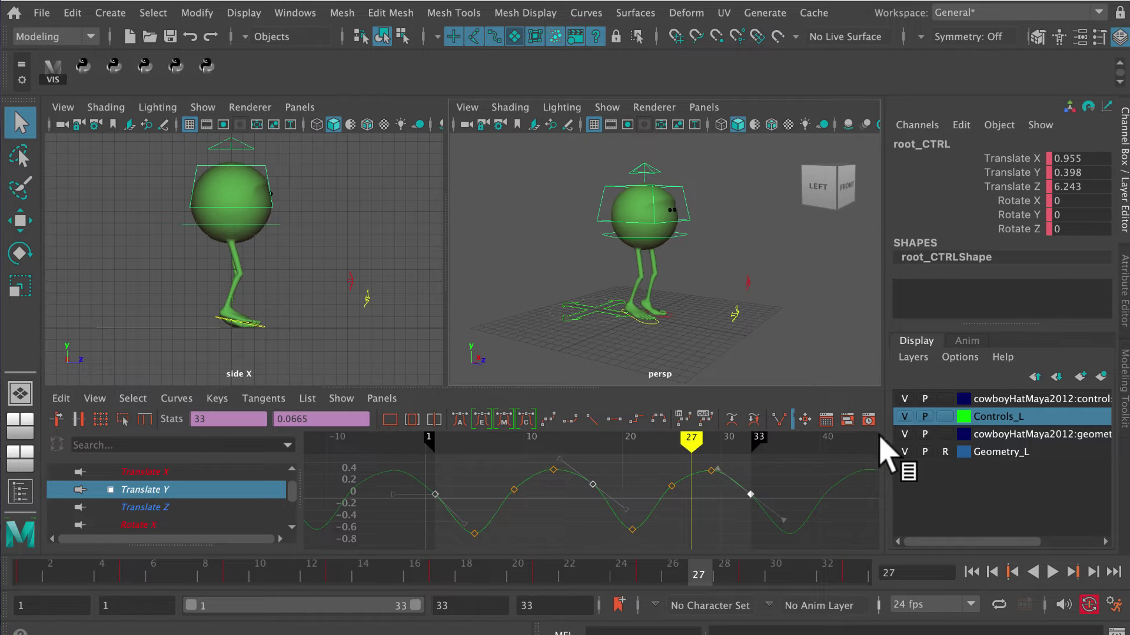
Play and scrub through the walk cycle to review the body's up-and-down motion
click(1052, 572)
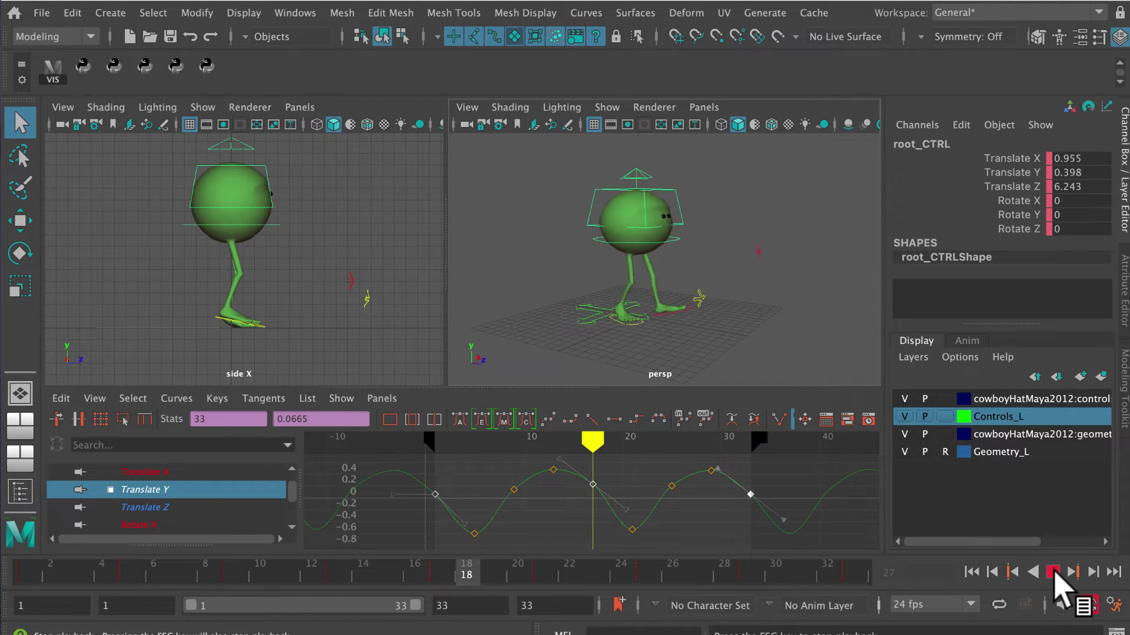
click(1052, 572)
drag(109, 572, 25, 574)
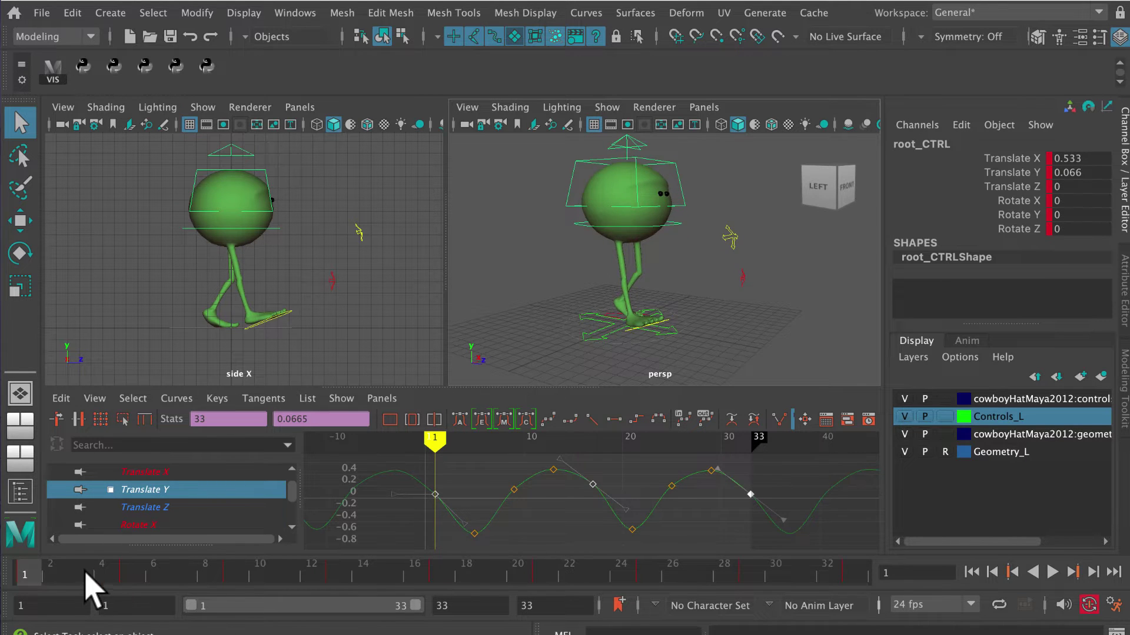
mouse_move(86, 574)
mouse_down()
mouse_move(522, 578)
mouse_move(357, 580)
mouse_move(618, 595)
mouse_up()
click(1053, 572)
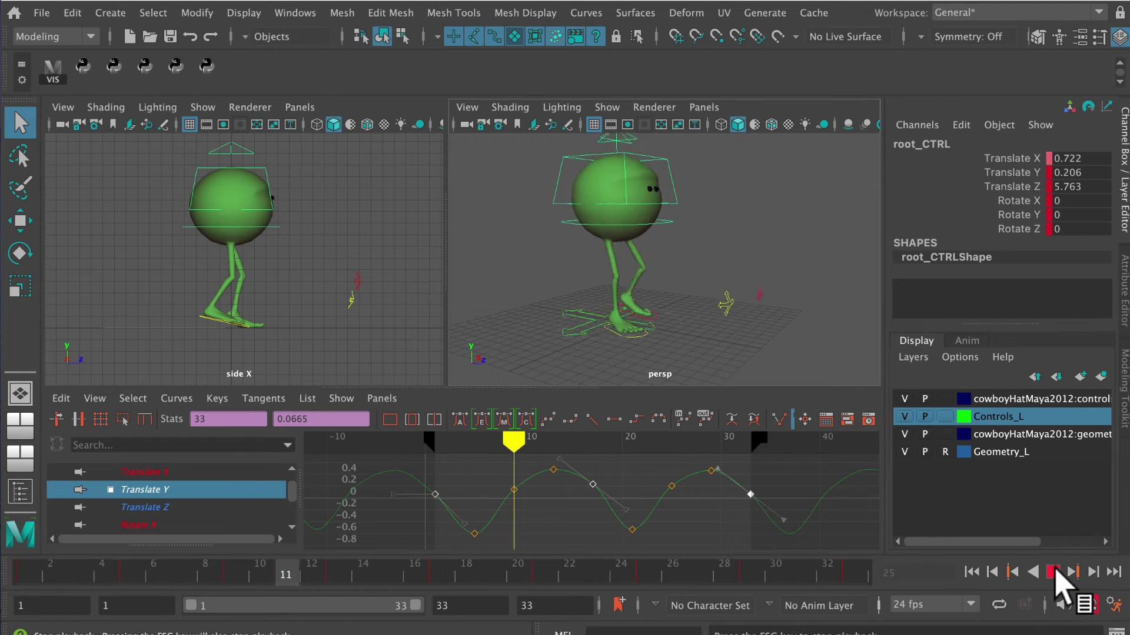
click(1053, 572)
drag(1041, 634, 1043, 626)
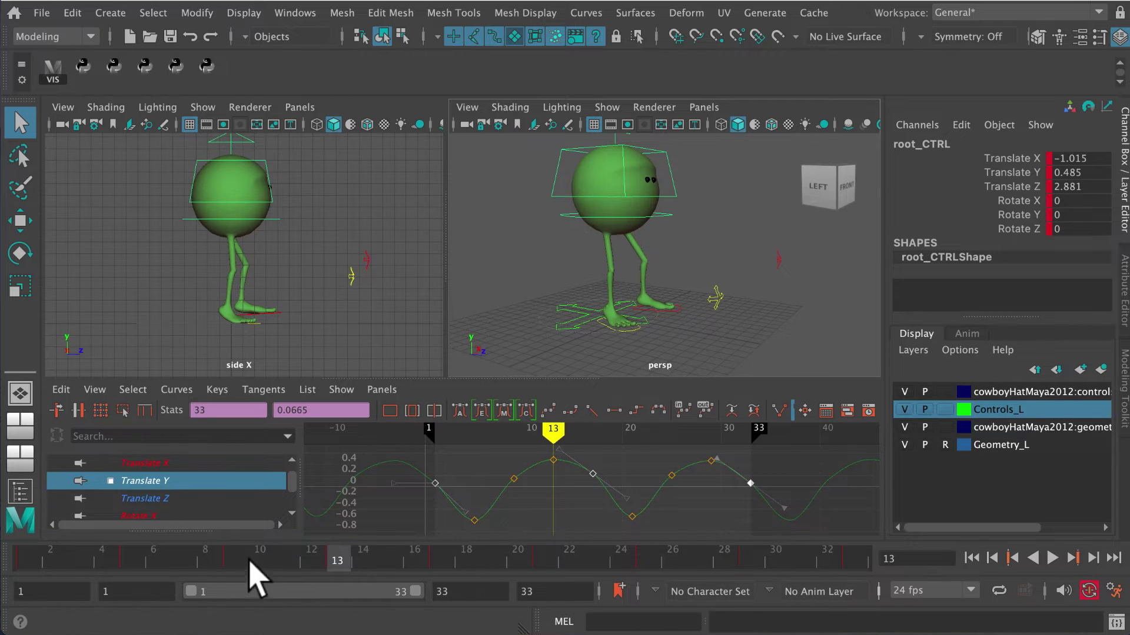
Compare the contact poses at frames 1 and 17, with the legs framed closer in the side view
click(24, 560)
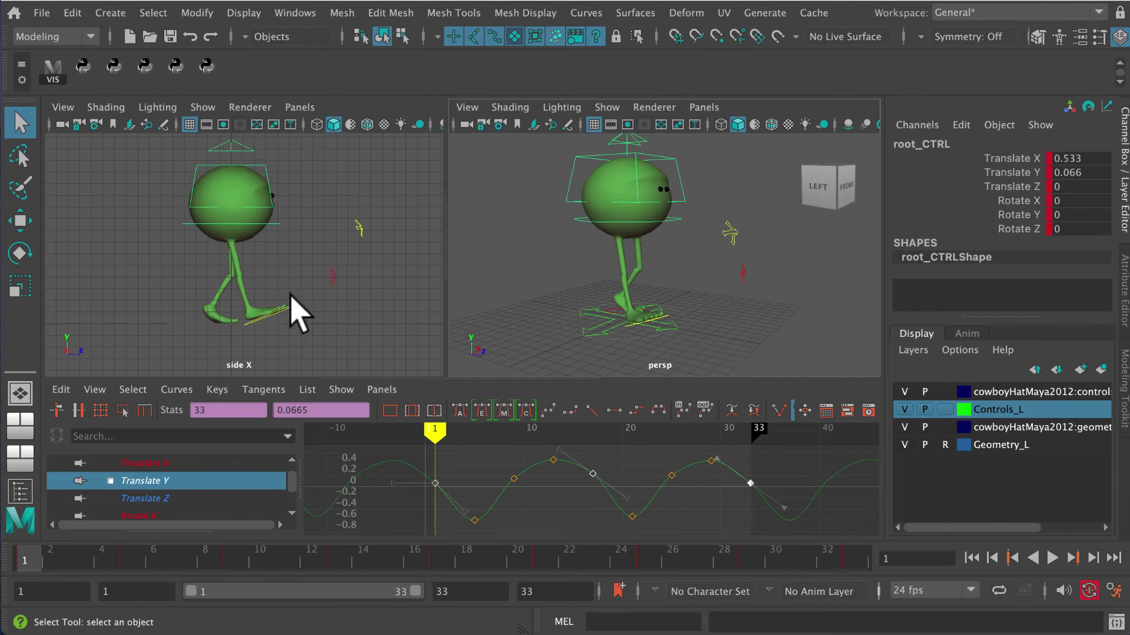
alt+middle_drag(248, 273, 257, 301)
alt+right_drag(257, 300, 298, 315)
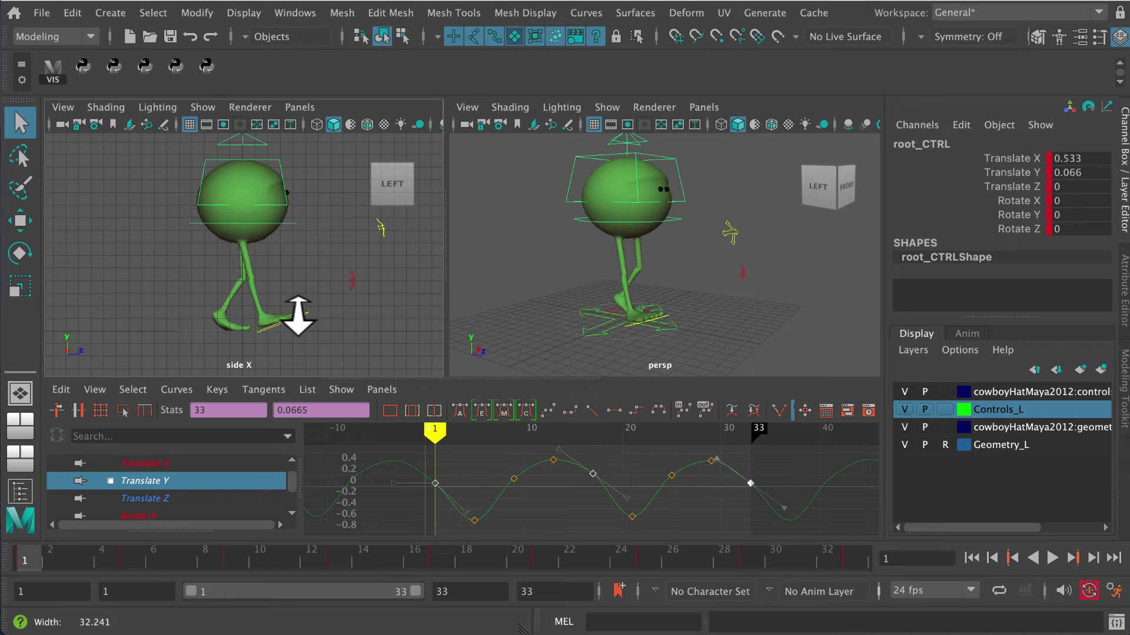
alt+drag(298, 315, 269, 318)
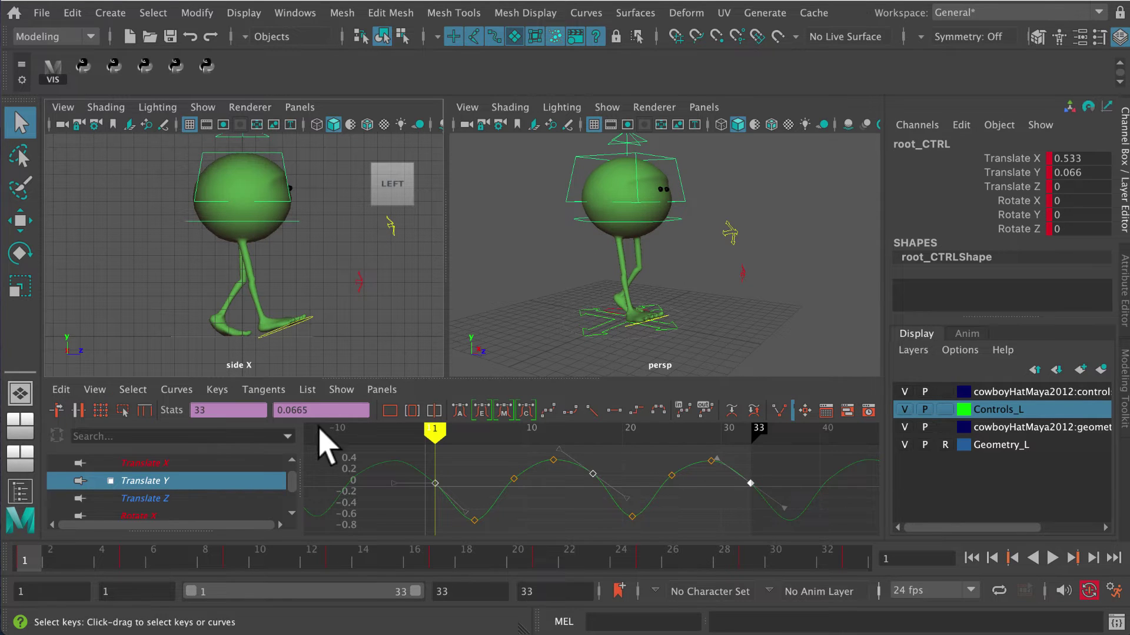
click(438, 566)
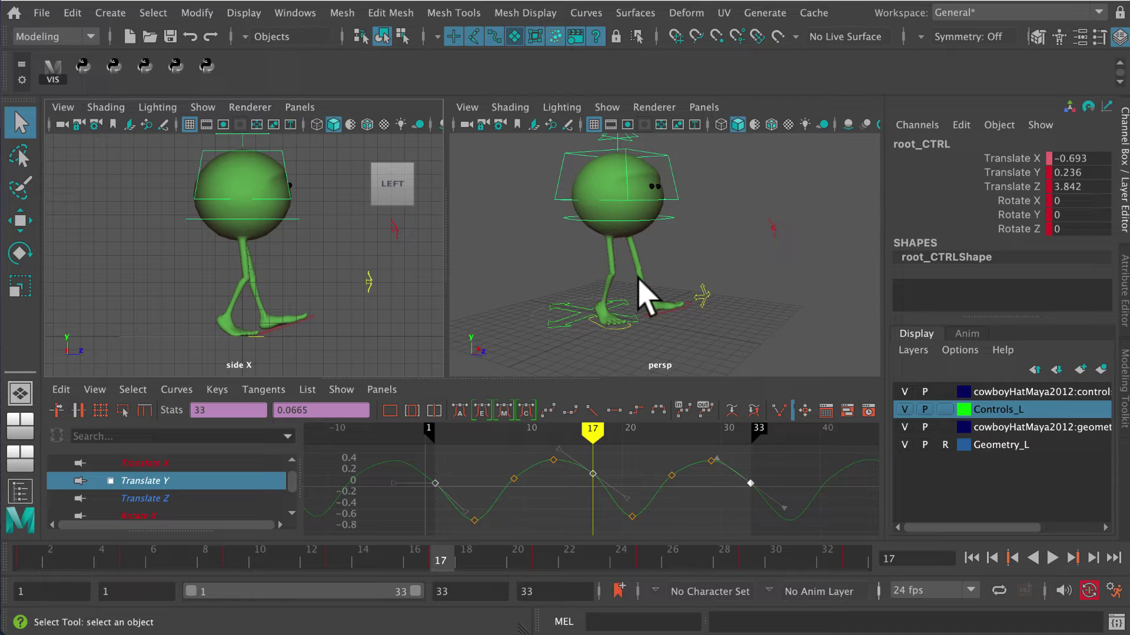
Lower root_CTRL's Translate Y key at frame 17 to about 0.079, keeping its timing
click(668, 226)
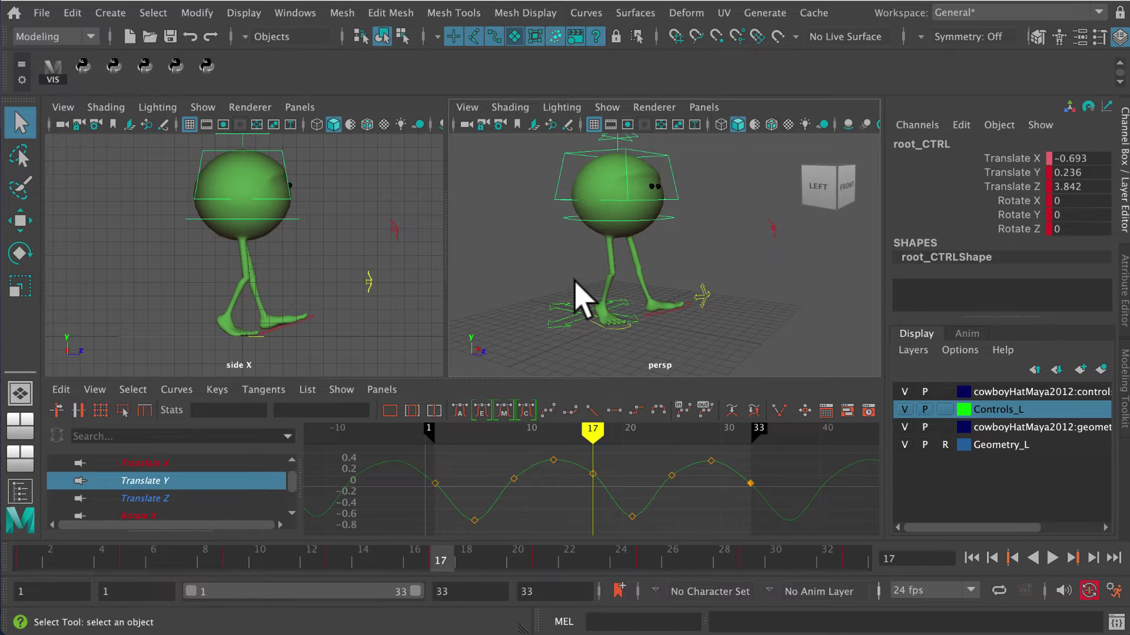
click(591, 473)
middle_drag(600, 471, 583, 494)
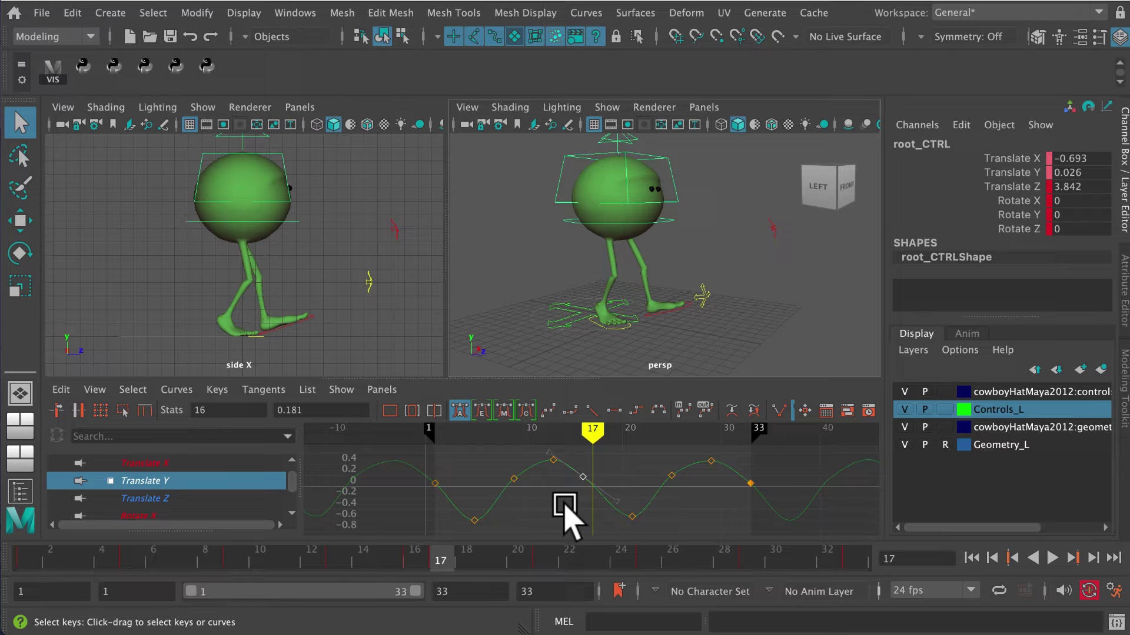
key(ctrl+z)
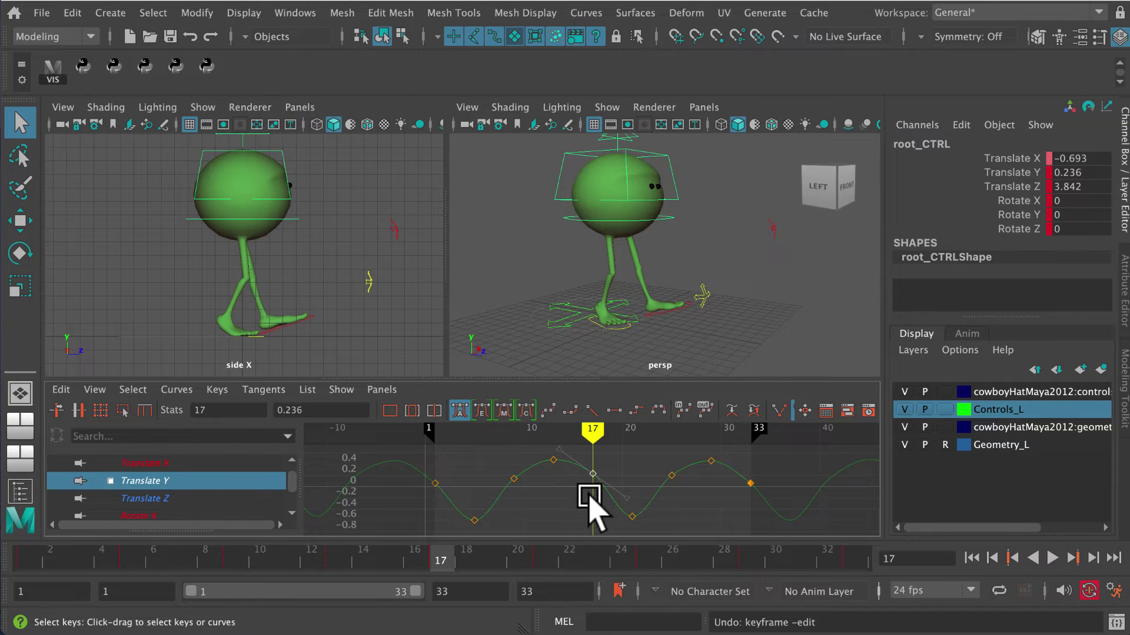
middle_drag(592, 476, 592, 476)
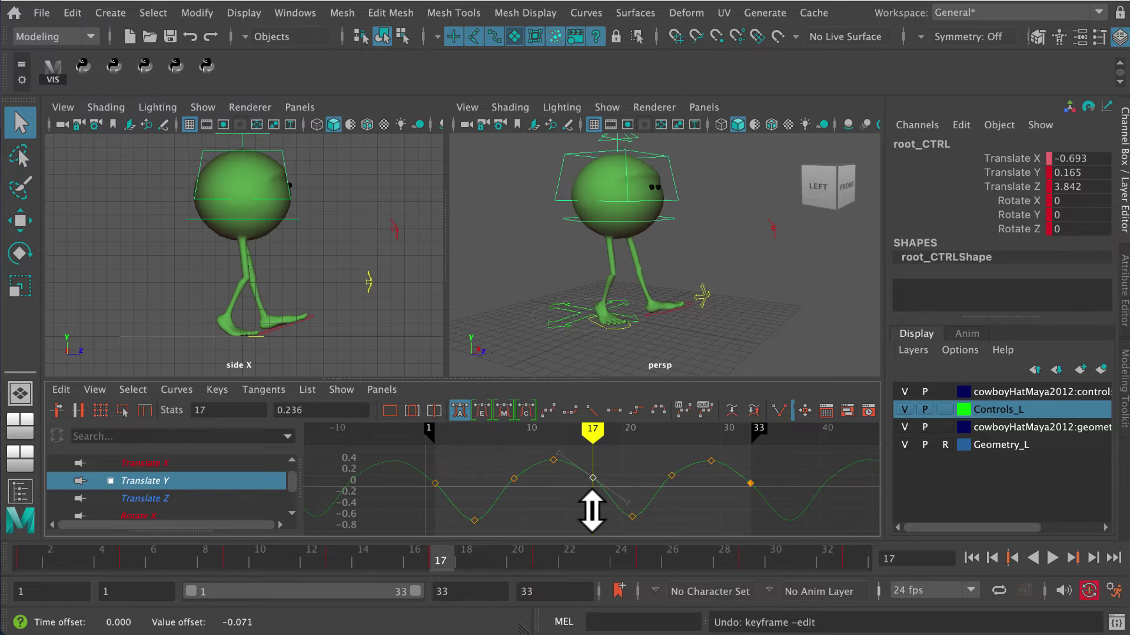
middle_drag(592, 511, 593, 512)
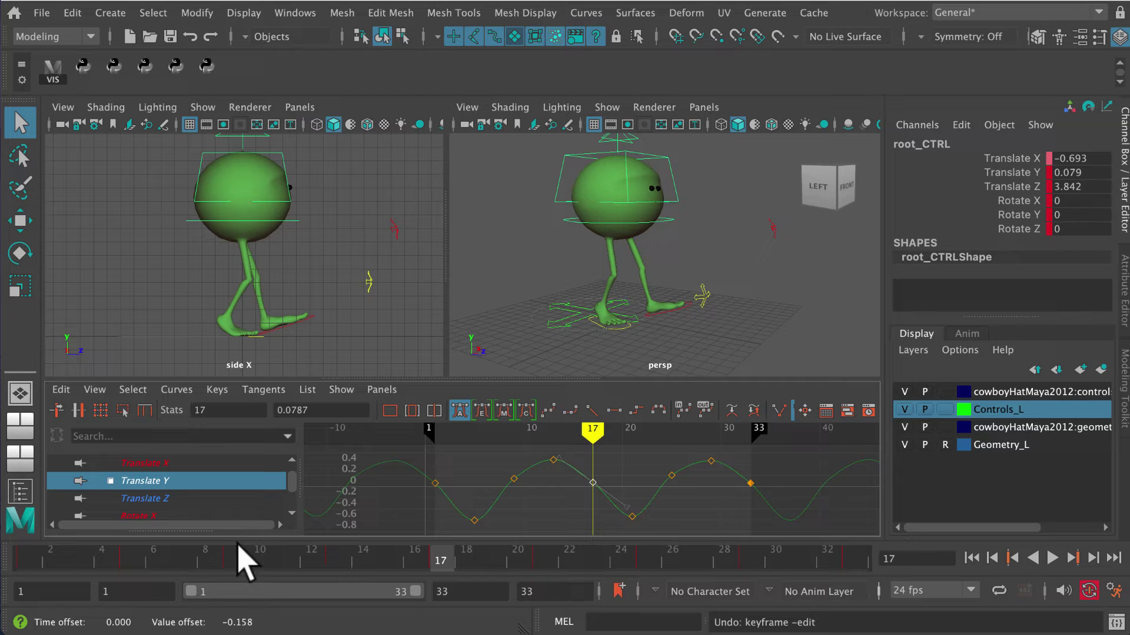
At frame 1, lower root_CTRL to a Translate Y of about -0.134 to soften the straight front leg
click(36, 574)
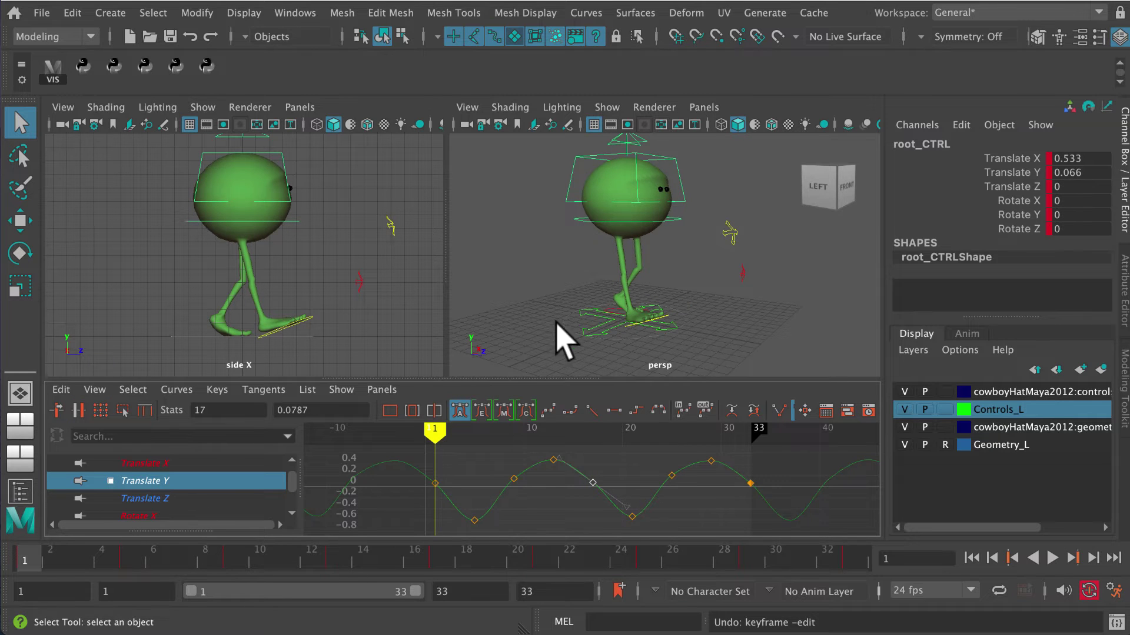
alt+drag(565, 336, 625, 315)
alt+right_drag(625, 315, 592, 386)
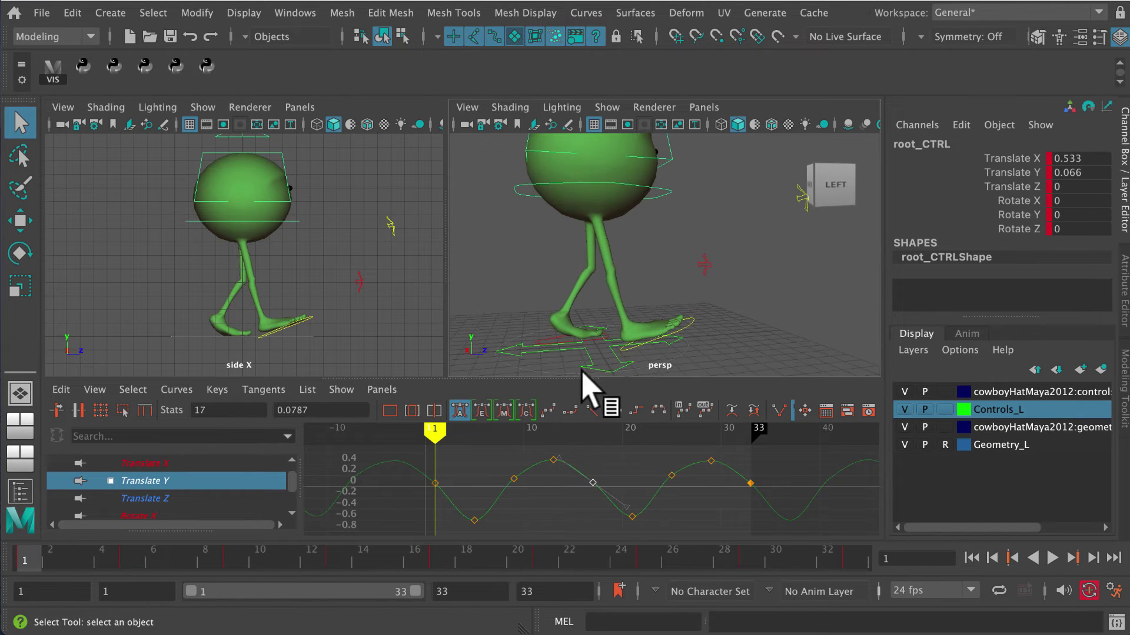
drag(441, 486, 443, 488)
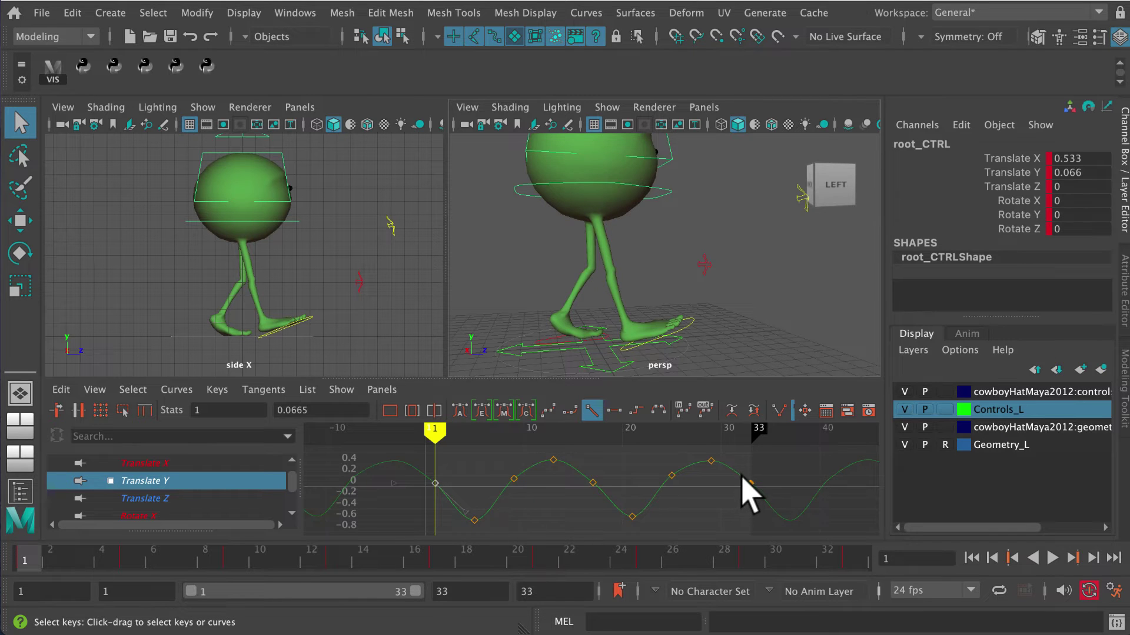
drag(748, 481, 761, 504)
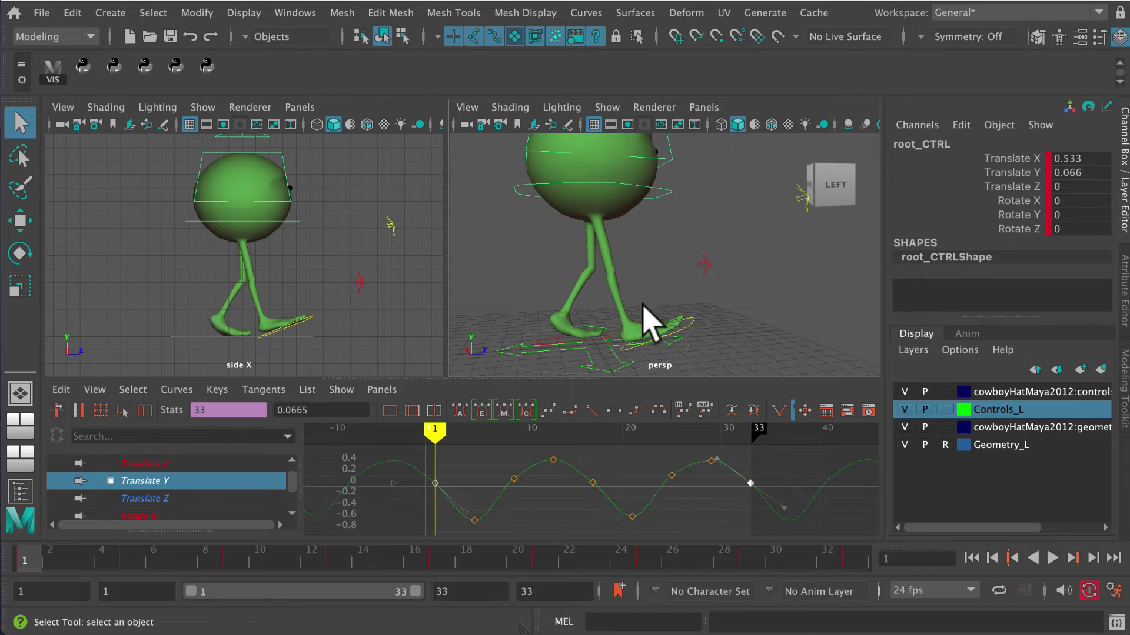
key(w)
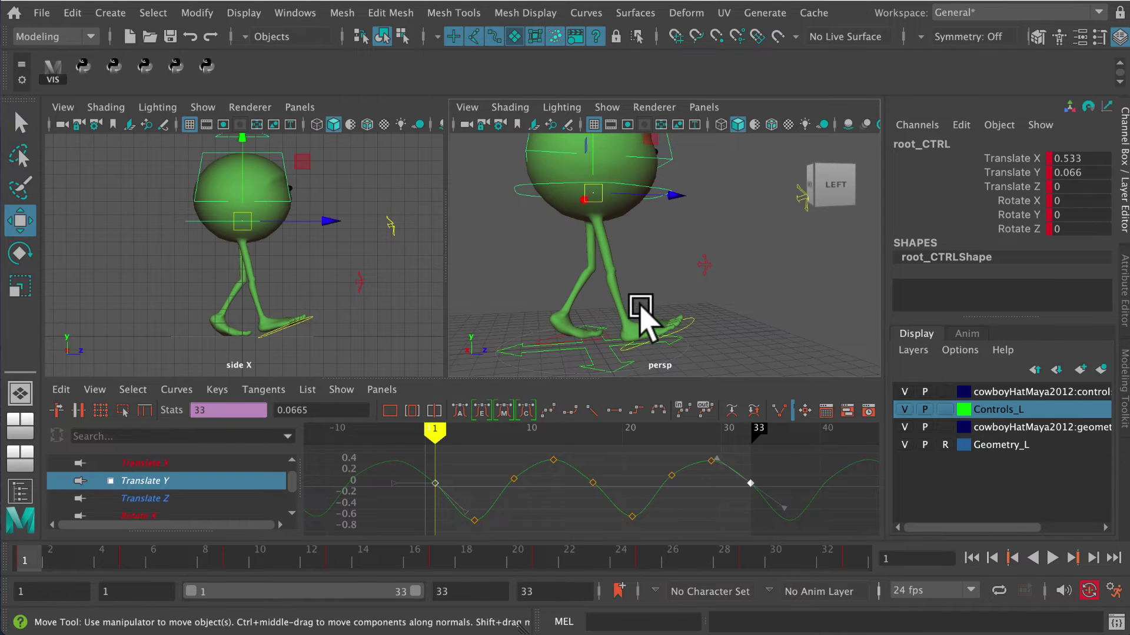
middle_drag(625, 272, 625, 282)
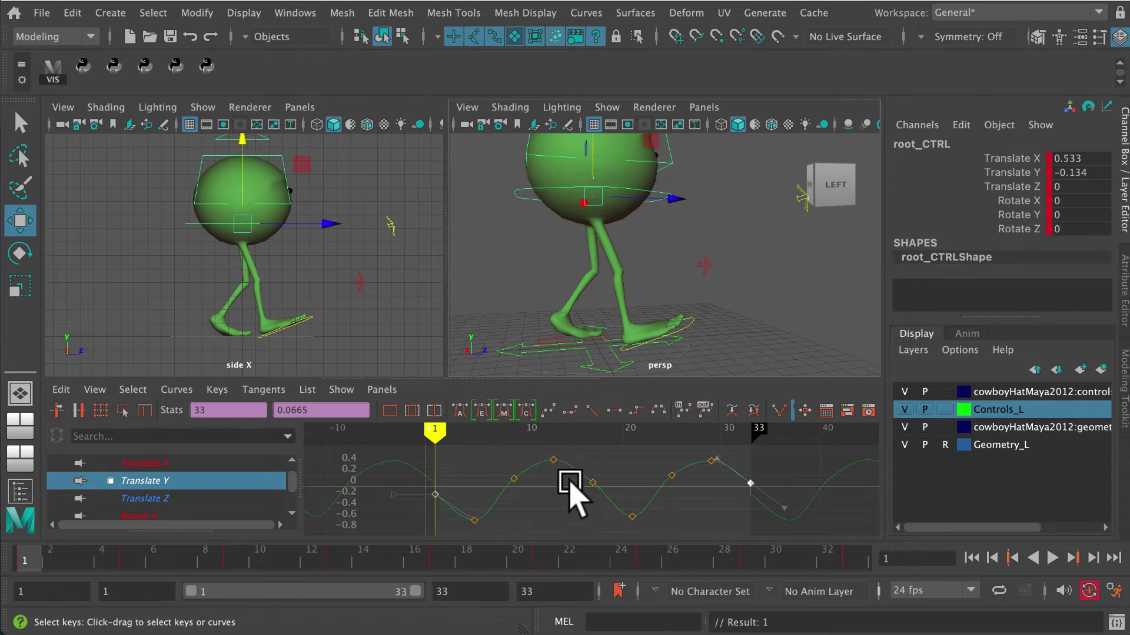
Lower root_CTRL's frame 33 Translate Y key to about -0.138, then raise the frame 1 and 33 keys together by about 0.032
click(755, 501)
shift+middle_drag(762, 518, 755, 510)
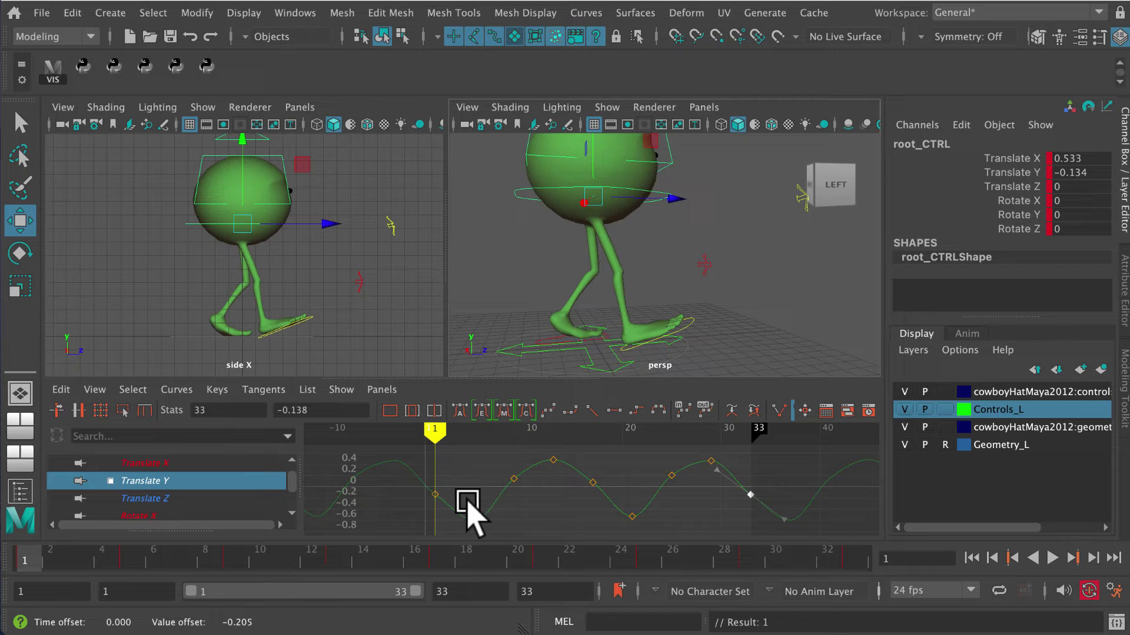
drag(424, 489, 774, 515)
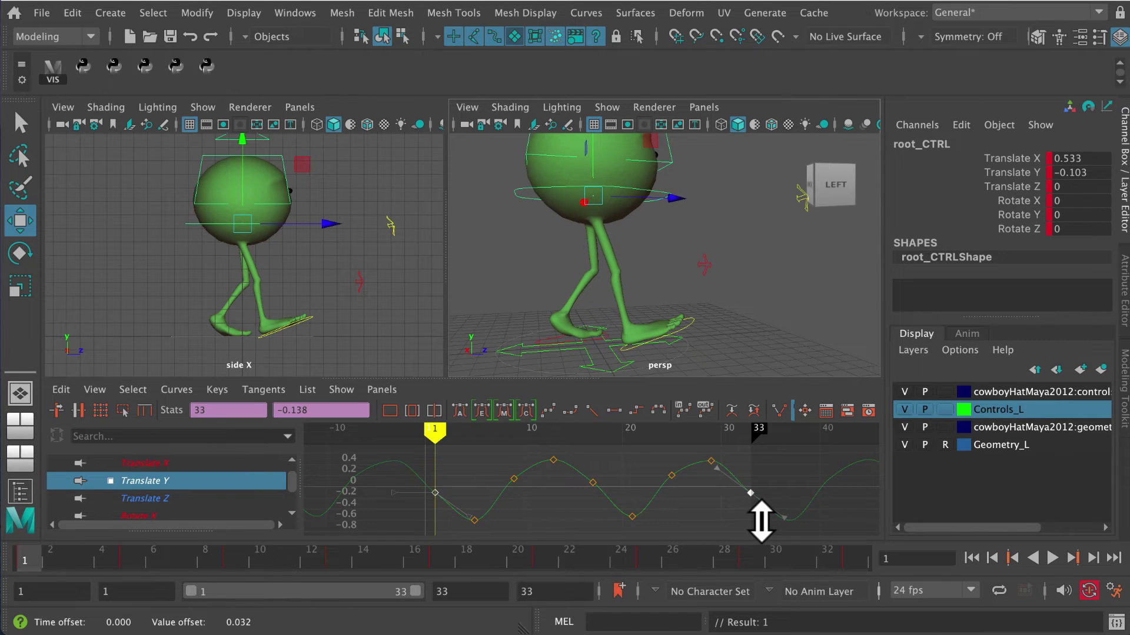
shift+middle_drag(761, 521, 761, 524)
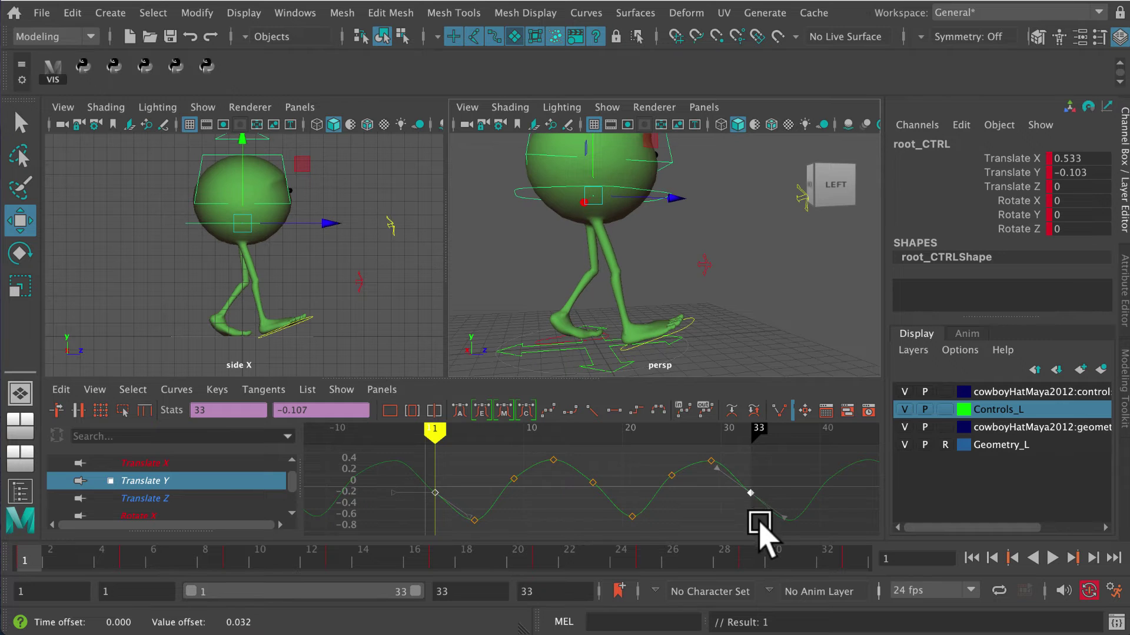
Play the walk cycle to check the adjusted body height
click(1032, 558)
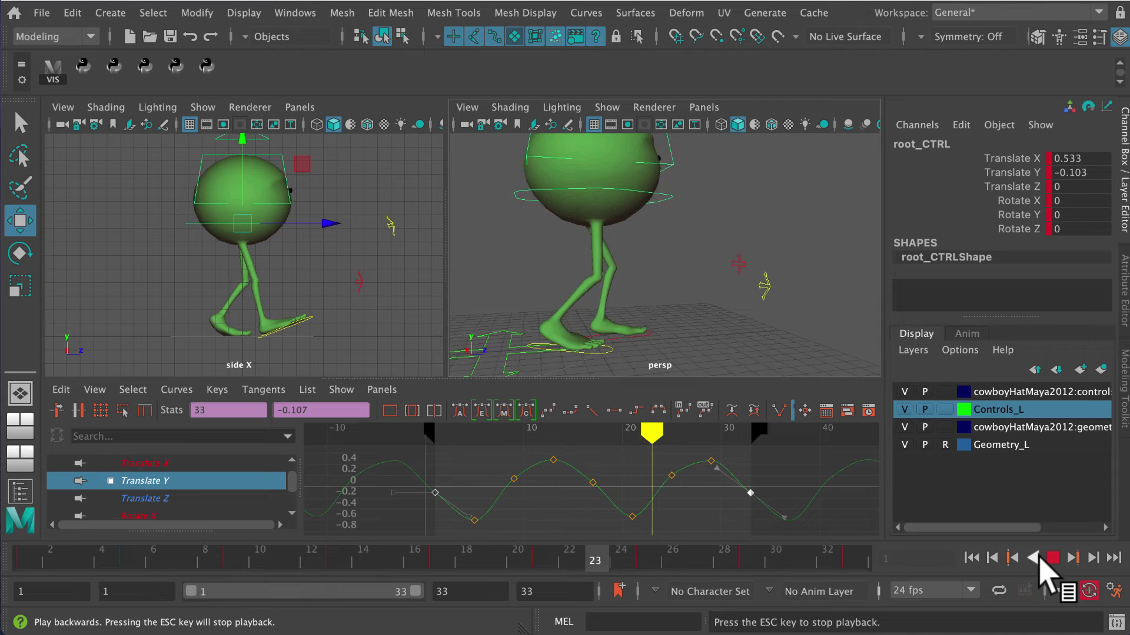
click(1052, 558)
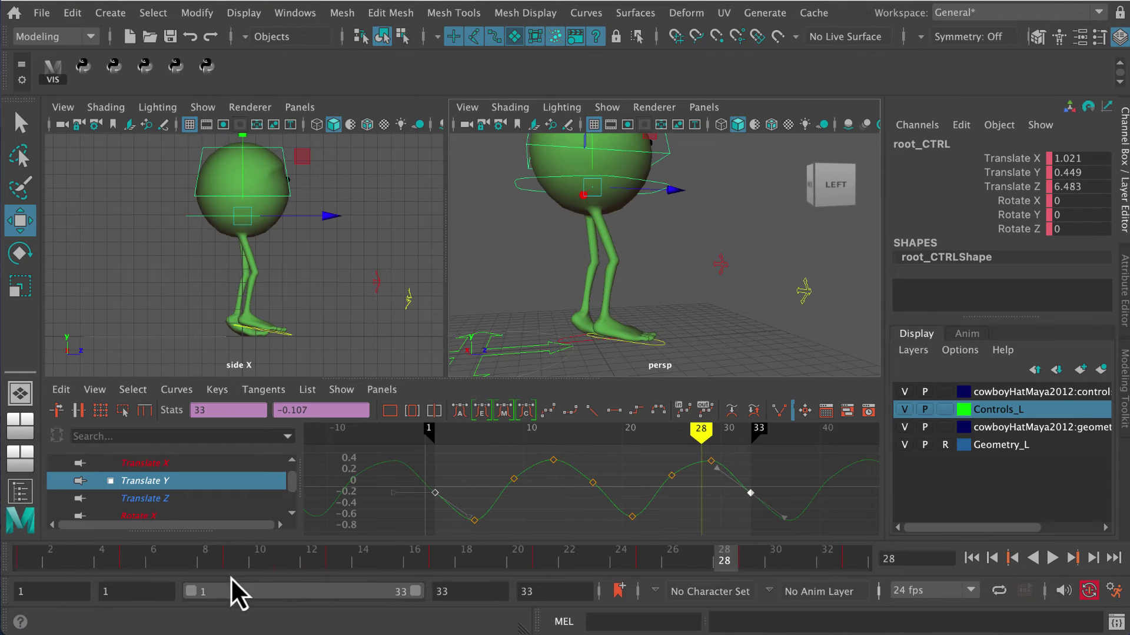
key(alt+v)
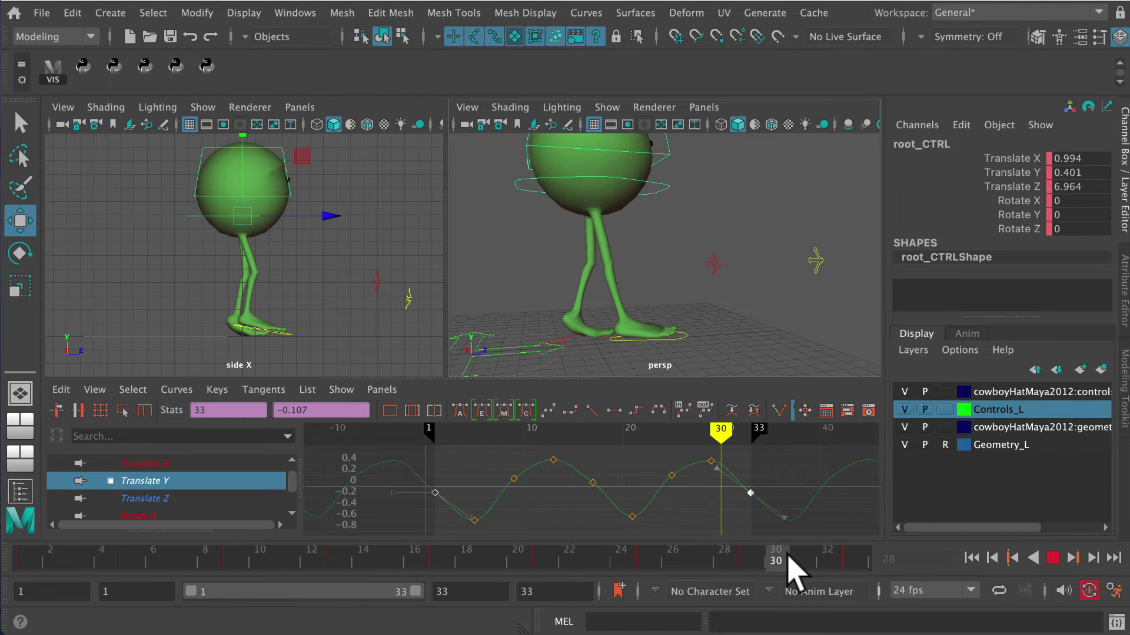
At frame 31, raise R_foot_CTRL to a Translate Y of about 0.578, checking it against the contact pose at frame 33
click(802, 562)
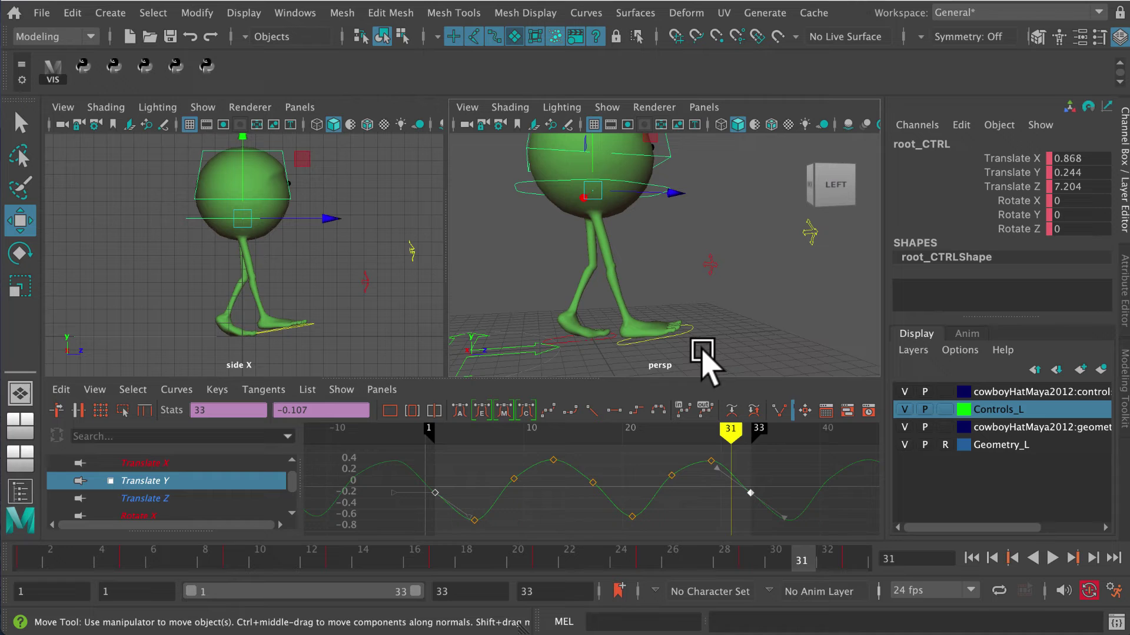
click(687, 331)
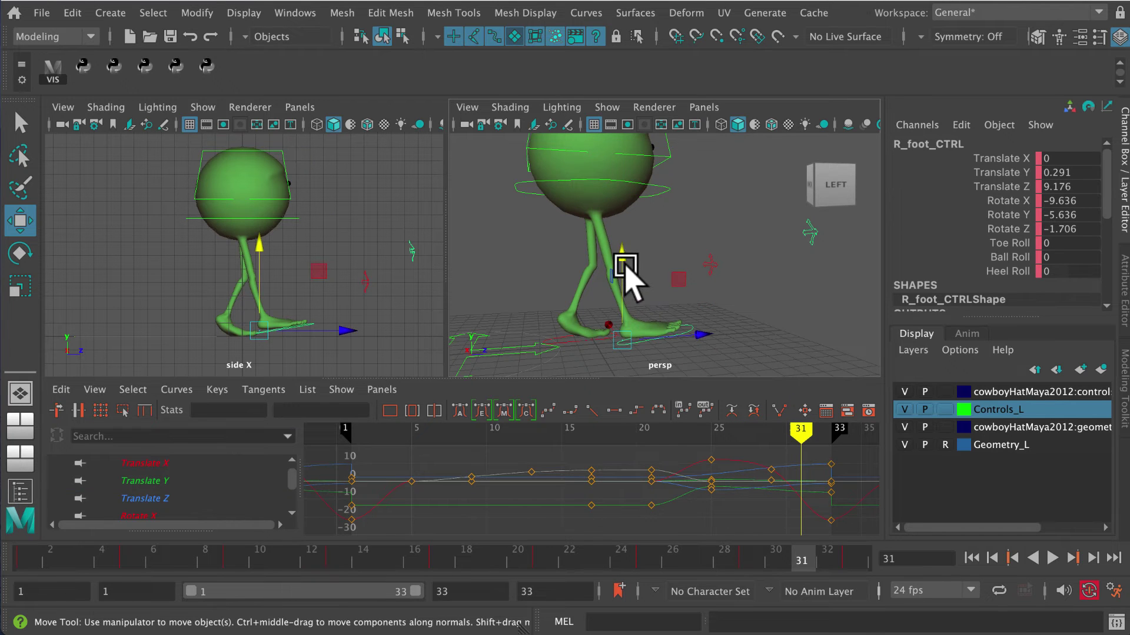
drag(625, 266, 615, 254)
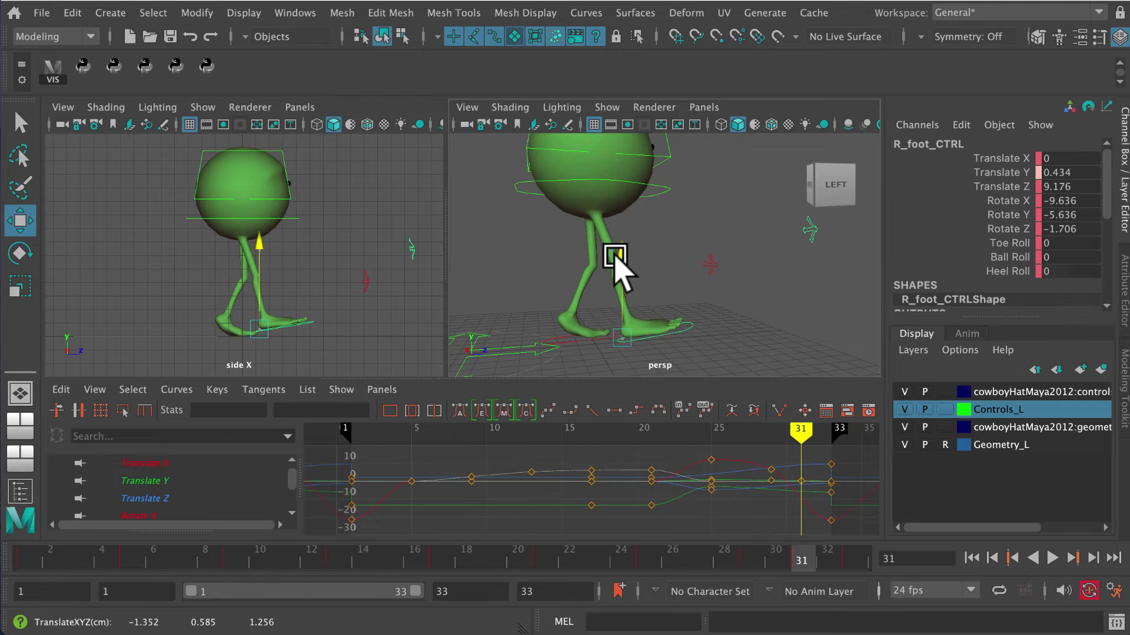
drag(645, 344, 646, 344)
drag(789, 567, 812, 560)
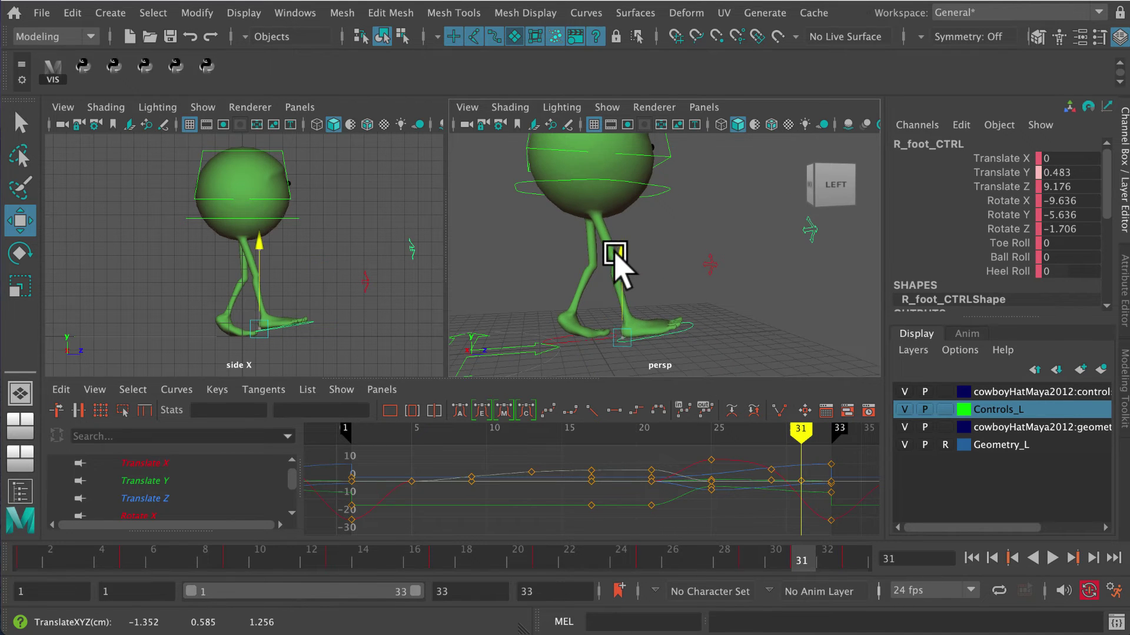
click(850, 559)
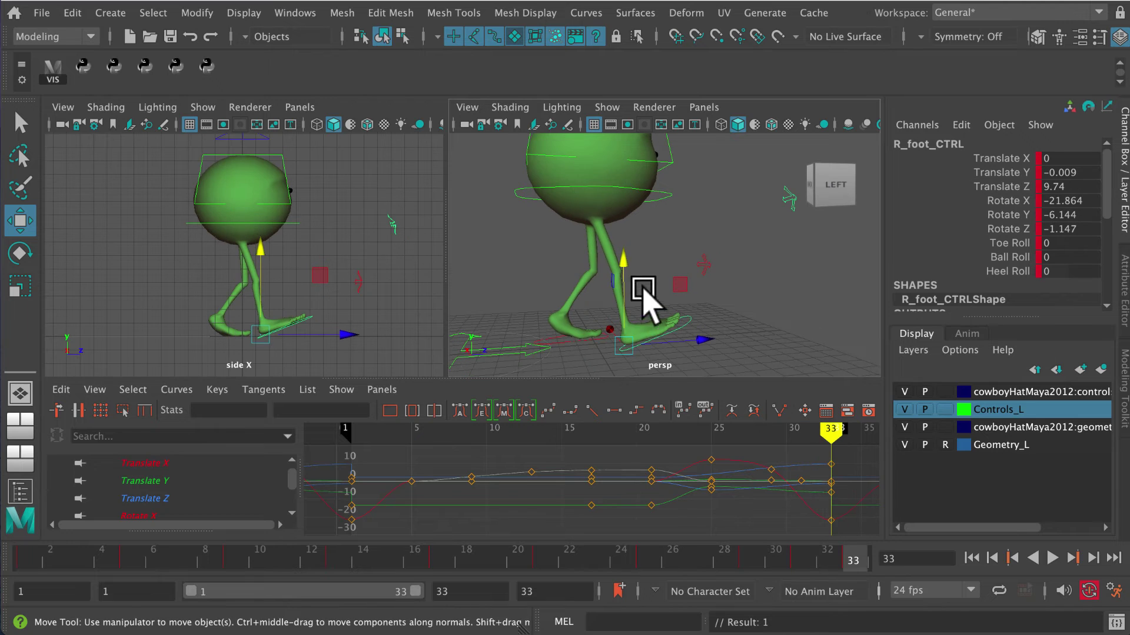
mouse_move(799, 560)
mouse_down()
mouse_move(779, 559)
mouse_move(798, 559)
mouse_up()
middle_drag(698, 353, 619, 266)
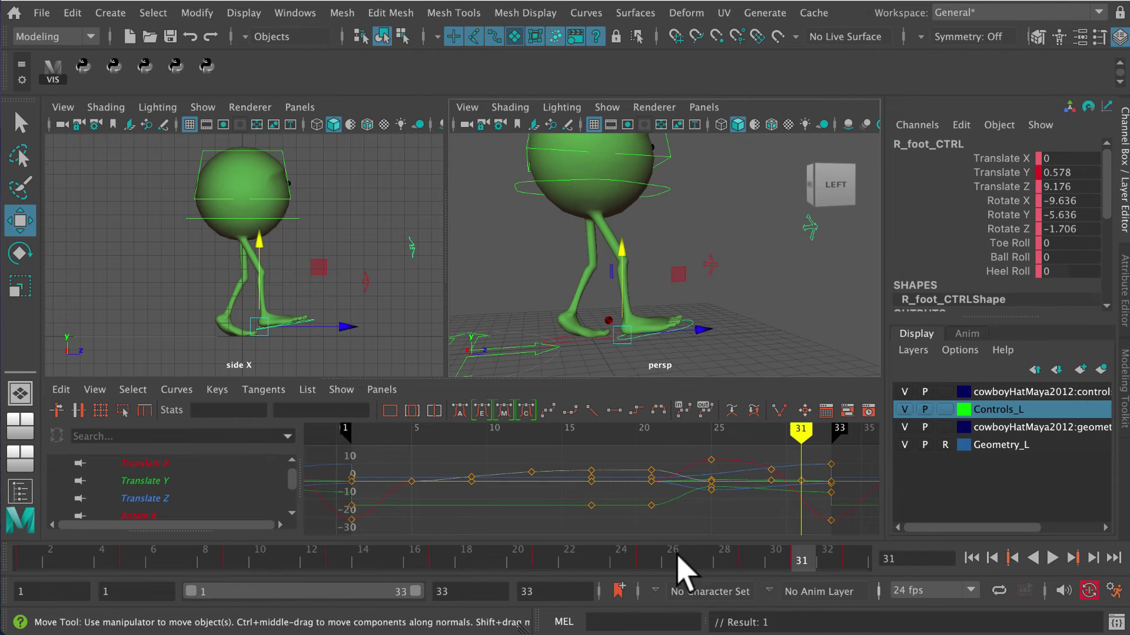
Play back the walk cycle and examine the right foot's approach to contact around frame 29
key(alt+v)
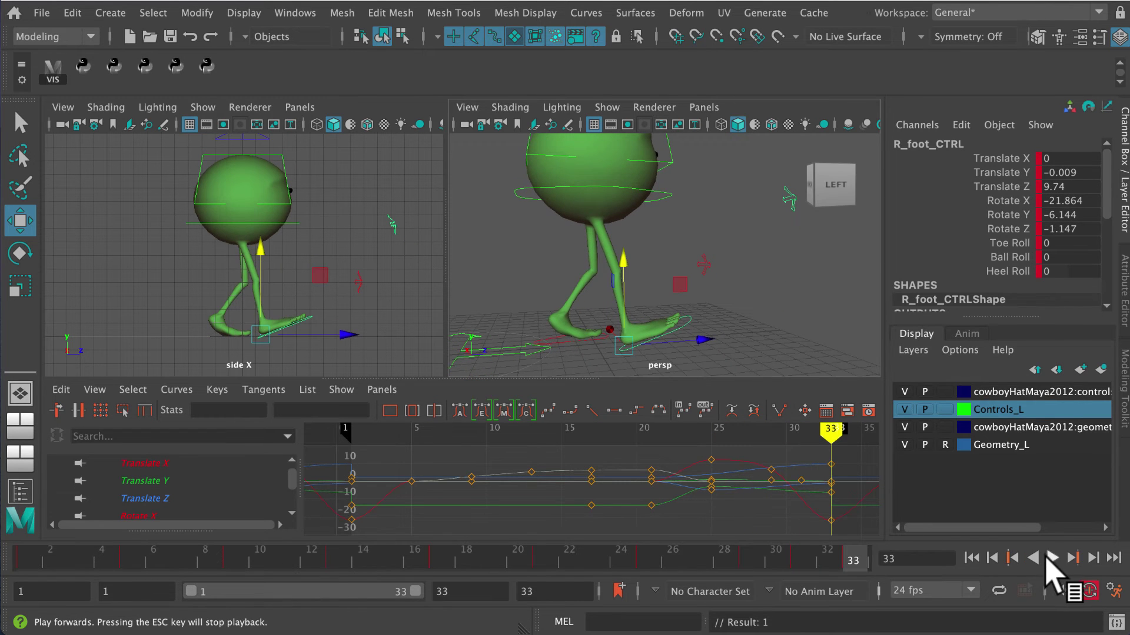
click(1052, 559)
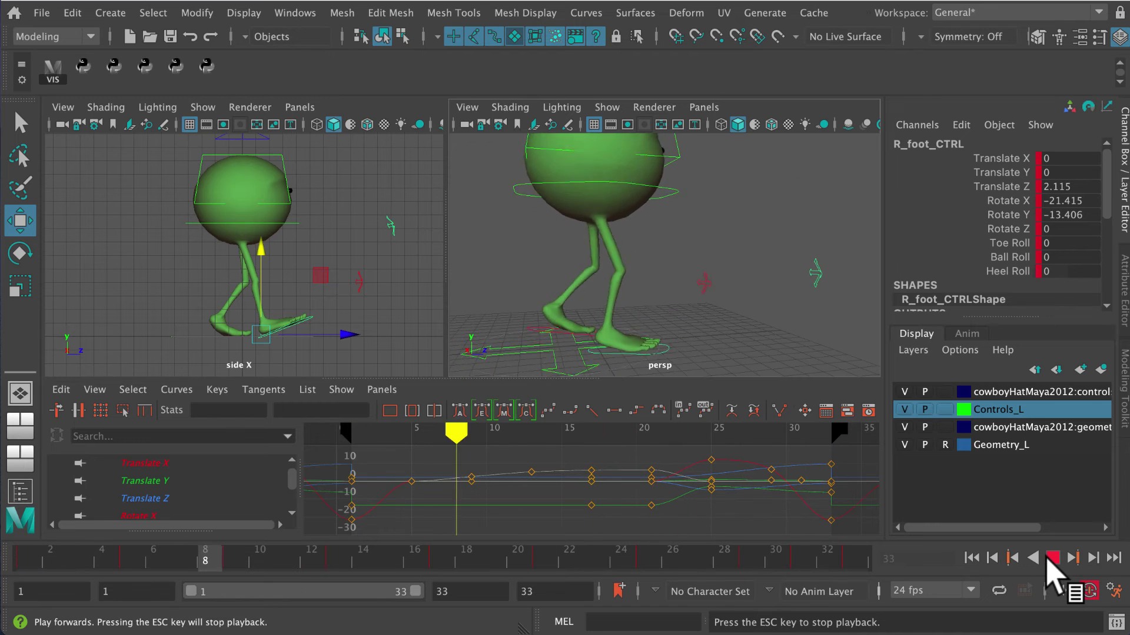
click(1053, 558)
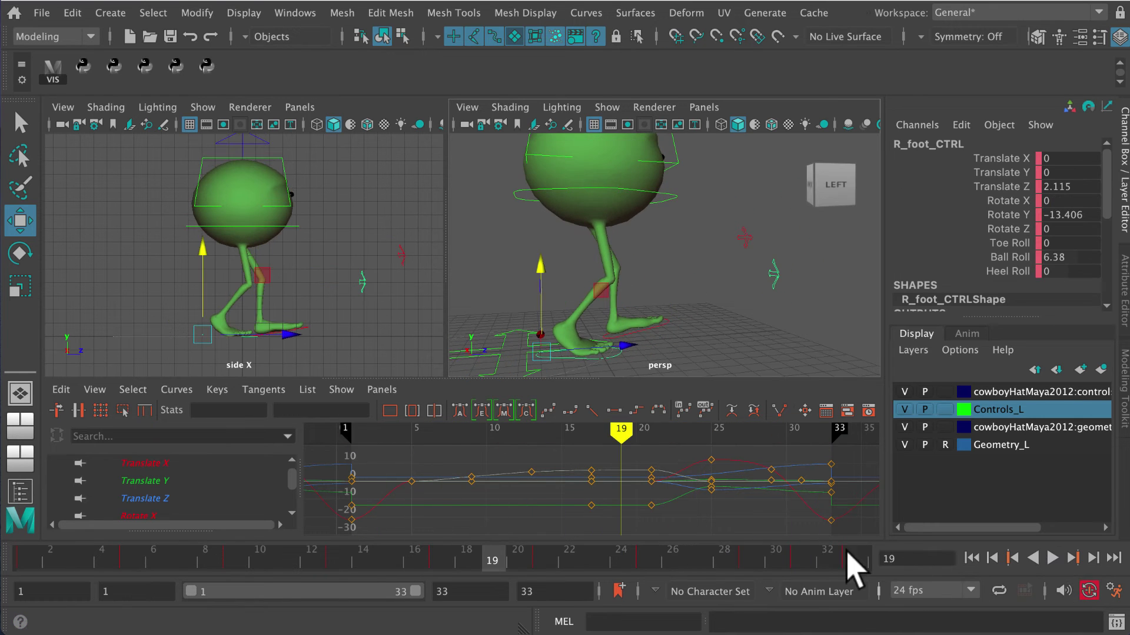
click(753, 562)
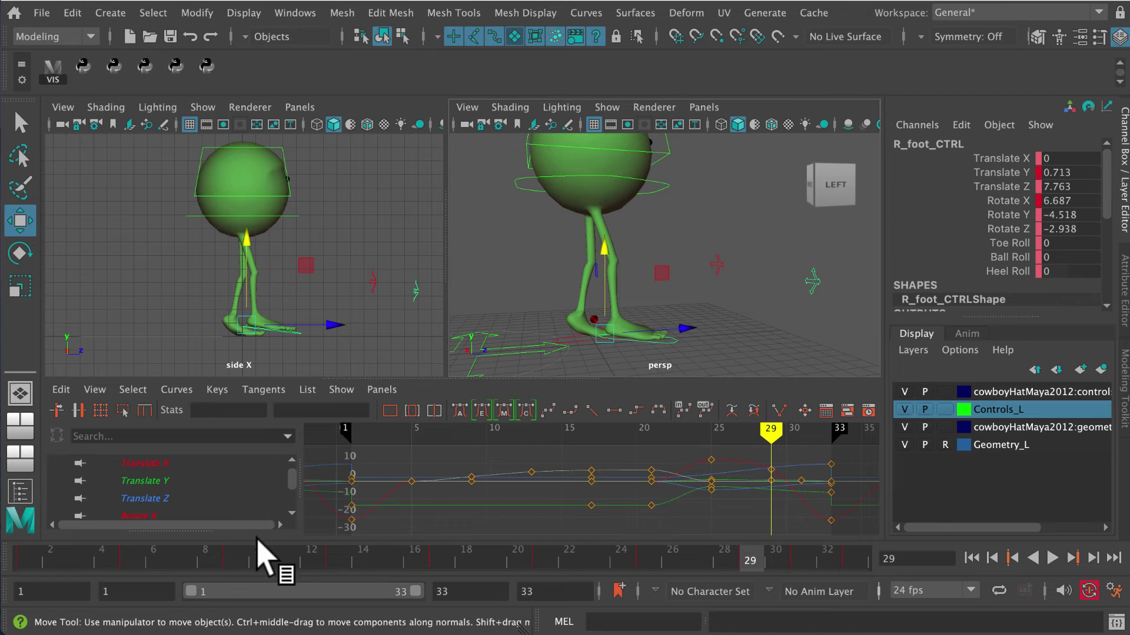
Raise R_foot_CTRL's frame 29 Translate Y key to about 0.791 and steepen the curve's tangent into the frame 33 key
click(847, 562)
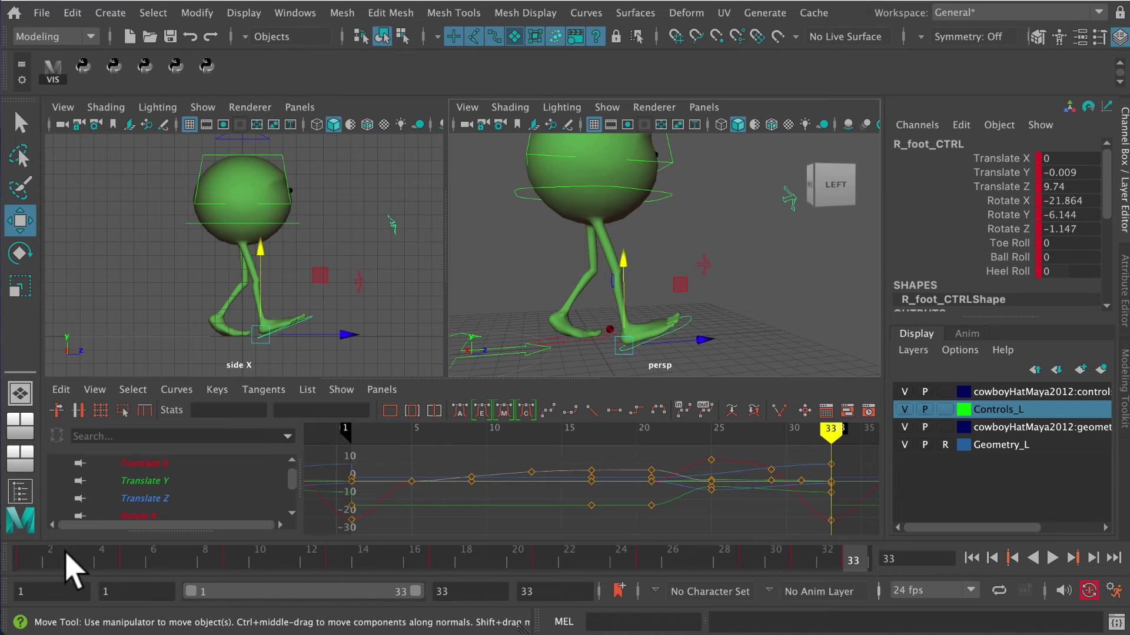
click(27, 556)
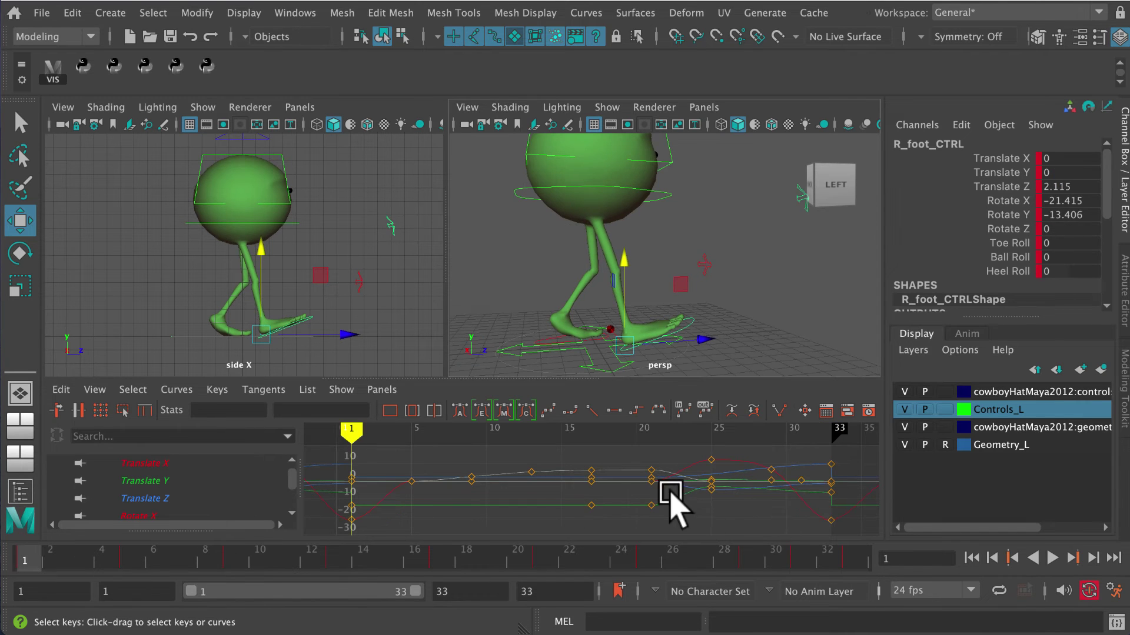
click(246, 483)
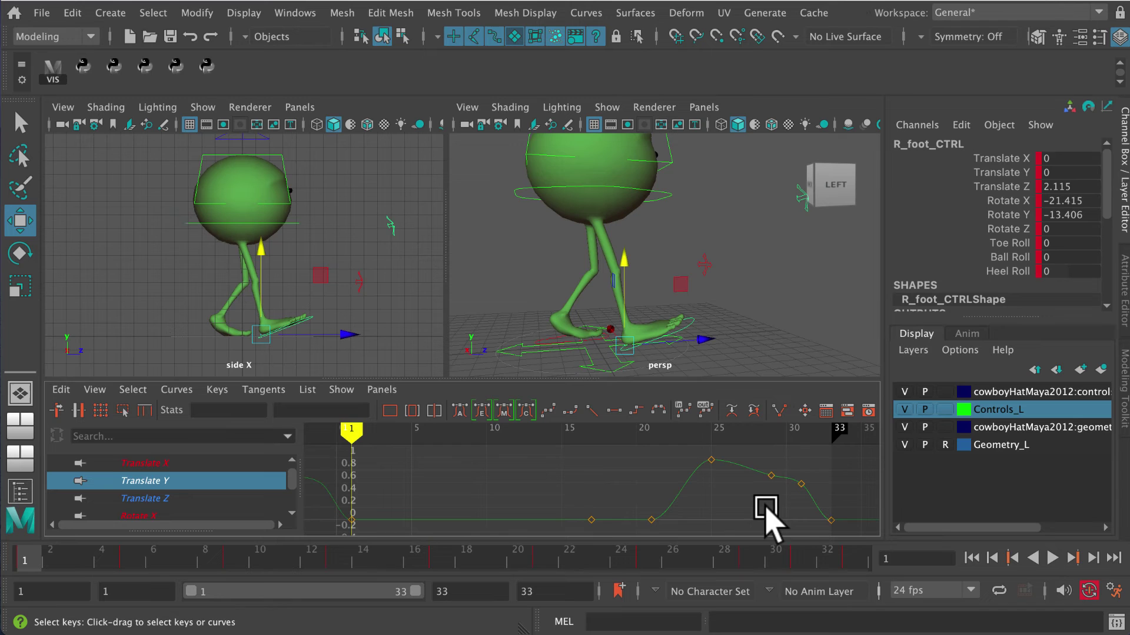
click(748, 558)
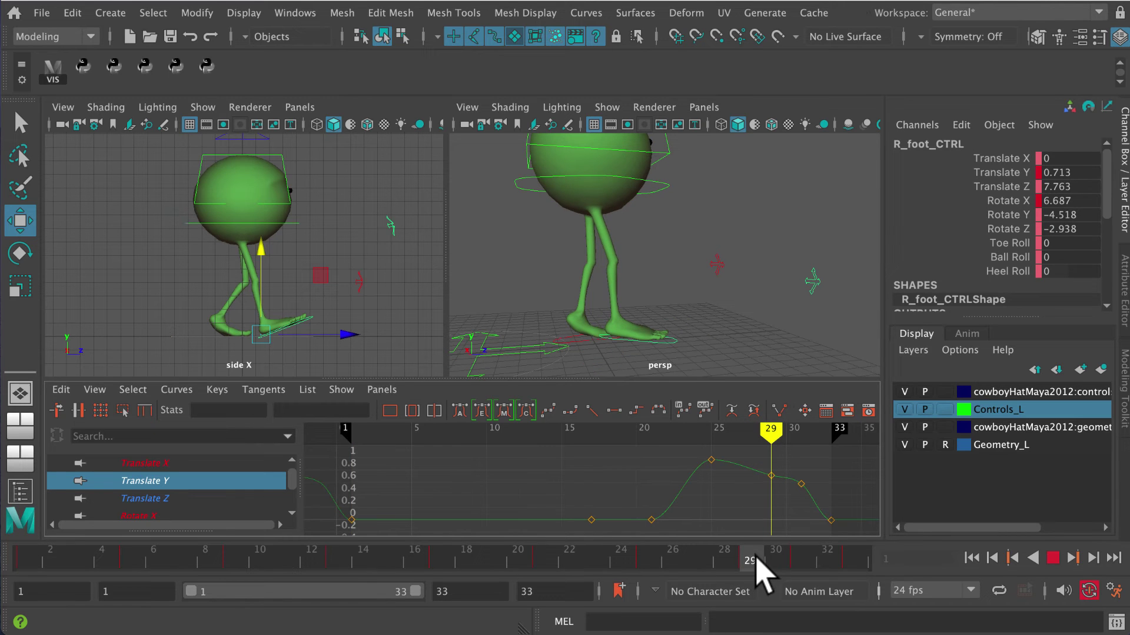
drag(777, 504, 776, 503)
shift+middle_drag(764, 497, 743, 469)
drag(764, 497, 805, 518)
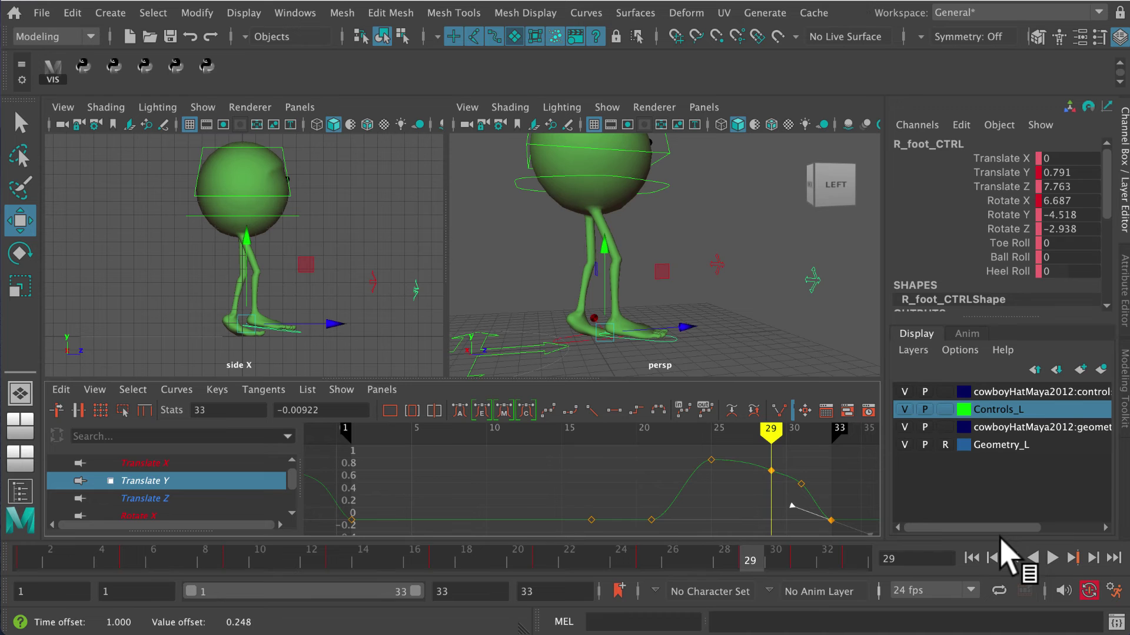
Play the walk cycle and examine the leg motion from the side, front and three-quarter angles, stopping at frame 15
click(1050, 556)
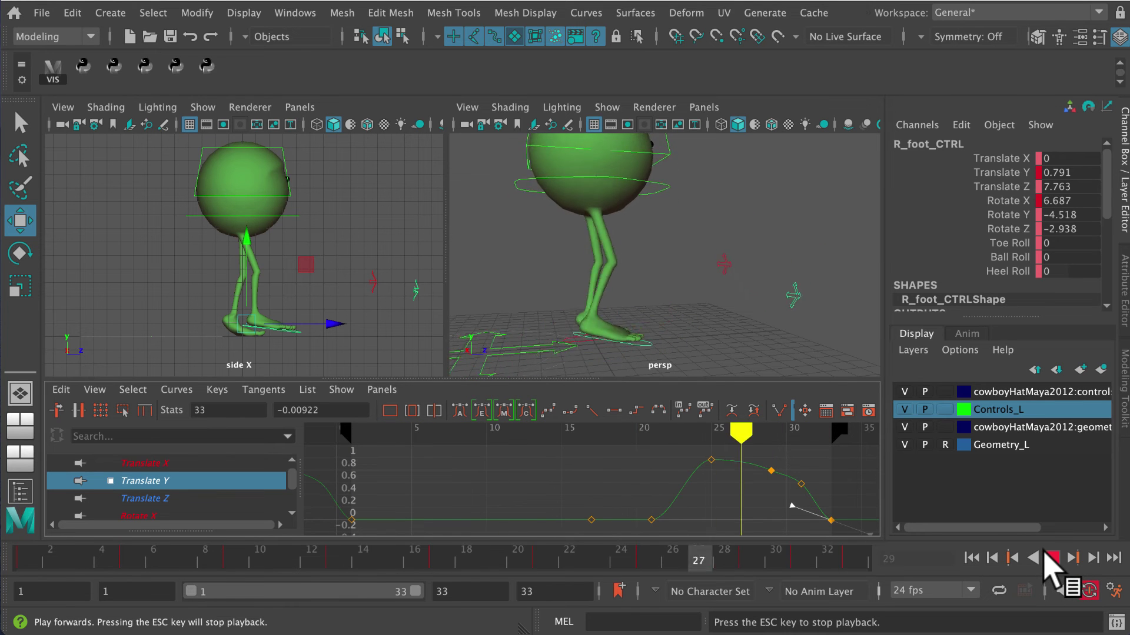
alt+drag(638, 328, 575, 328)
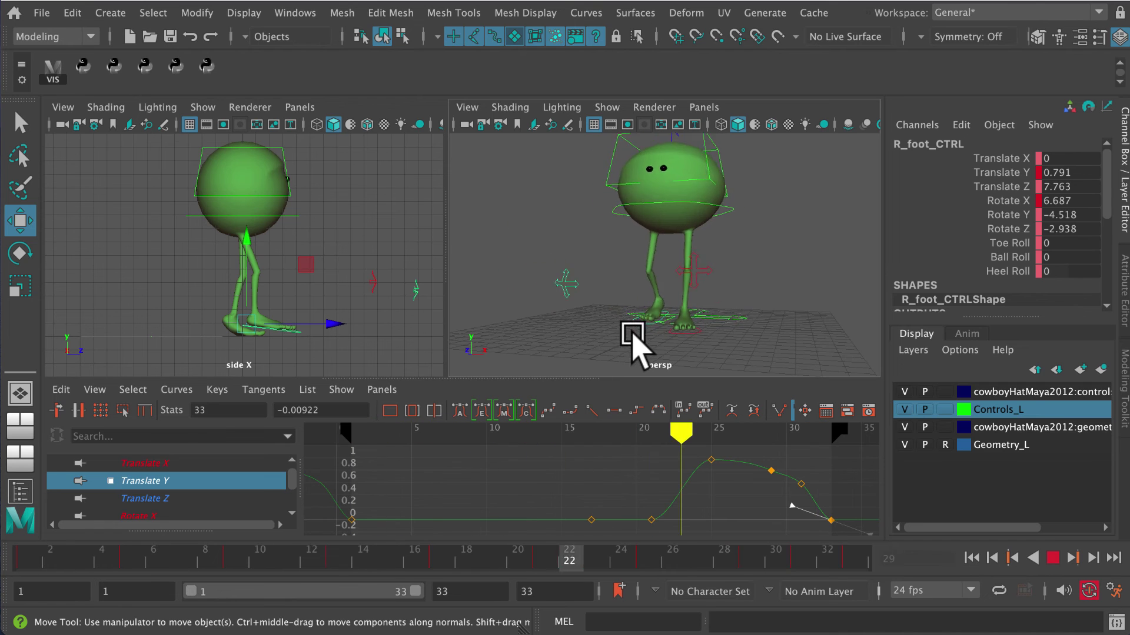
alt+drag(636, 345, 735, 351)
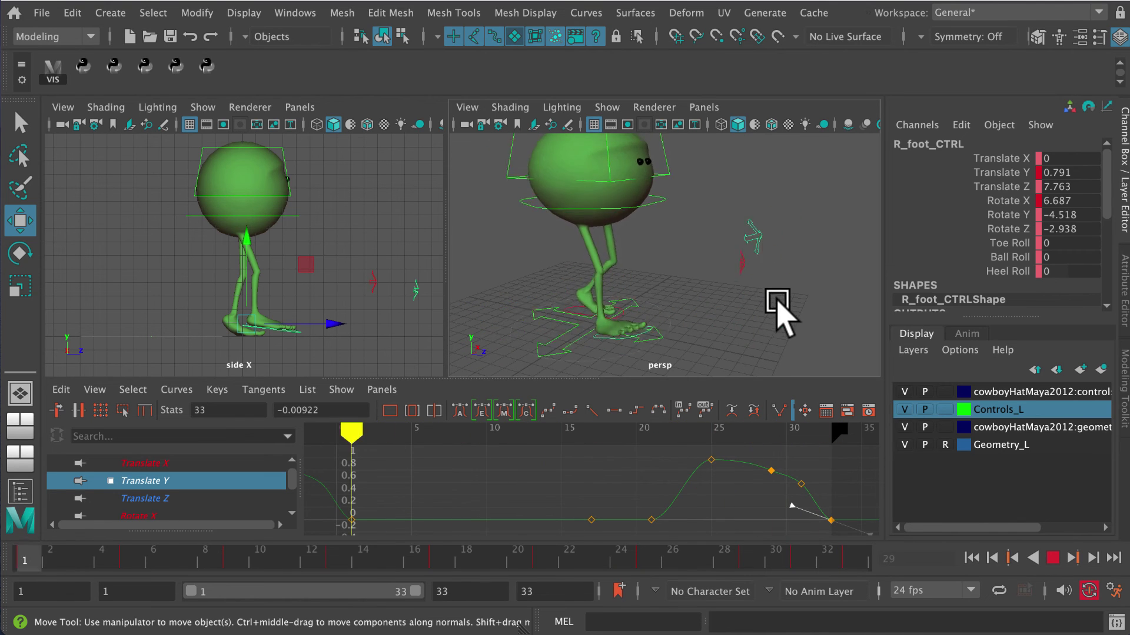
click(1052, 557)
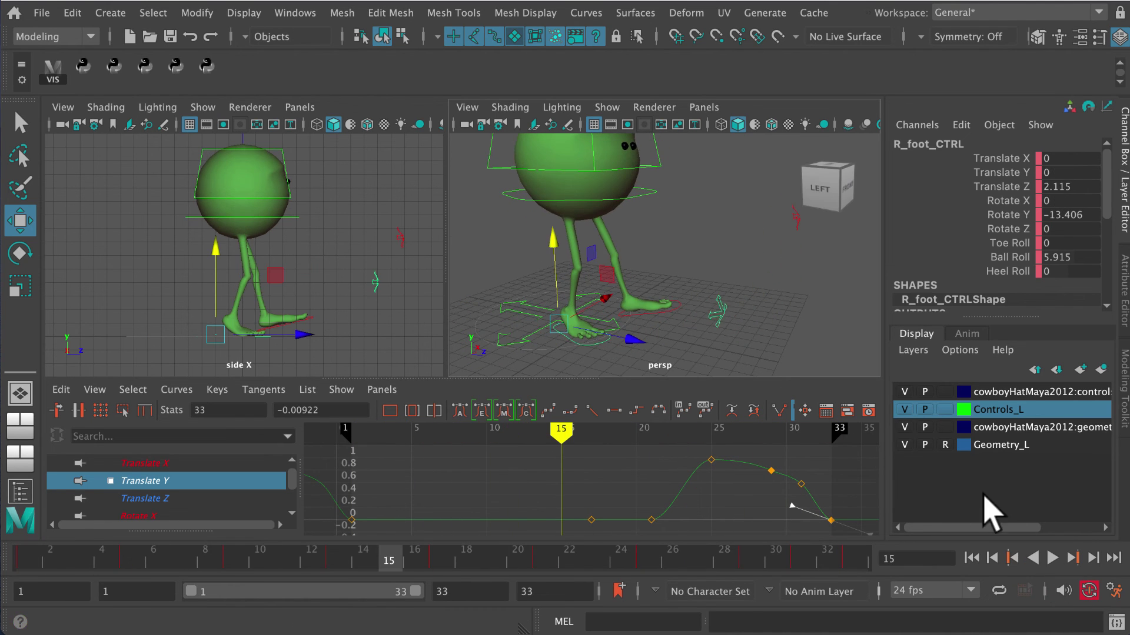
Try moving R_knee_CTRL closer to the leg, to a Translate Z of about 7.538 at frame 15, and undo the move
alt+drag(695, 321, 749, 273)
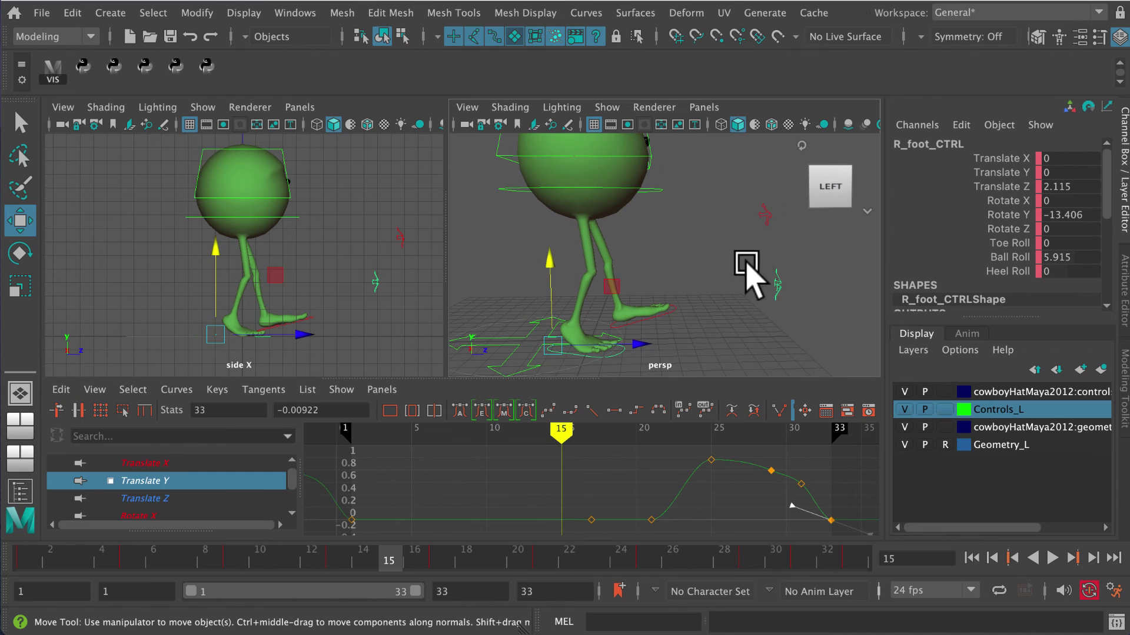
click(768, 285)
mouse_move(858, 288)
mouse_down()
mouse_move(532, 285)
mouse_move(845, 294)
mouse_move(850, 304)
mouse_up()
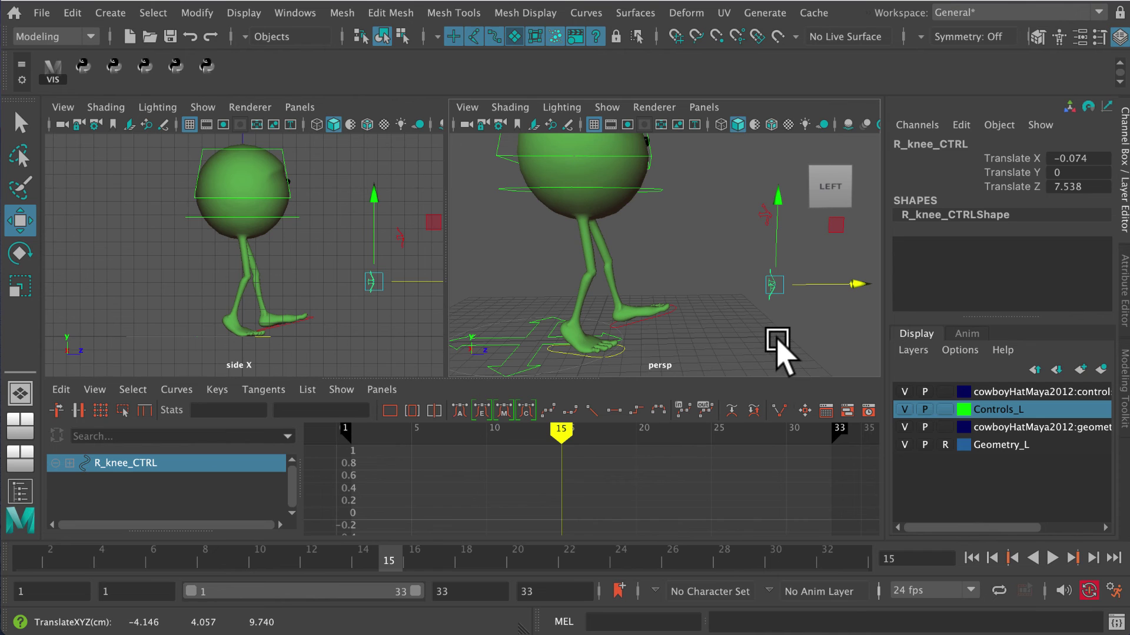
key(ctrl+z)
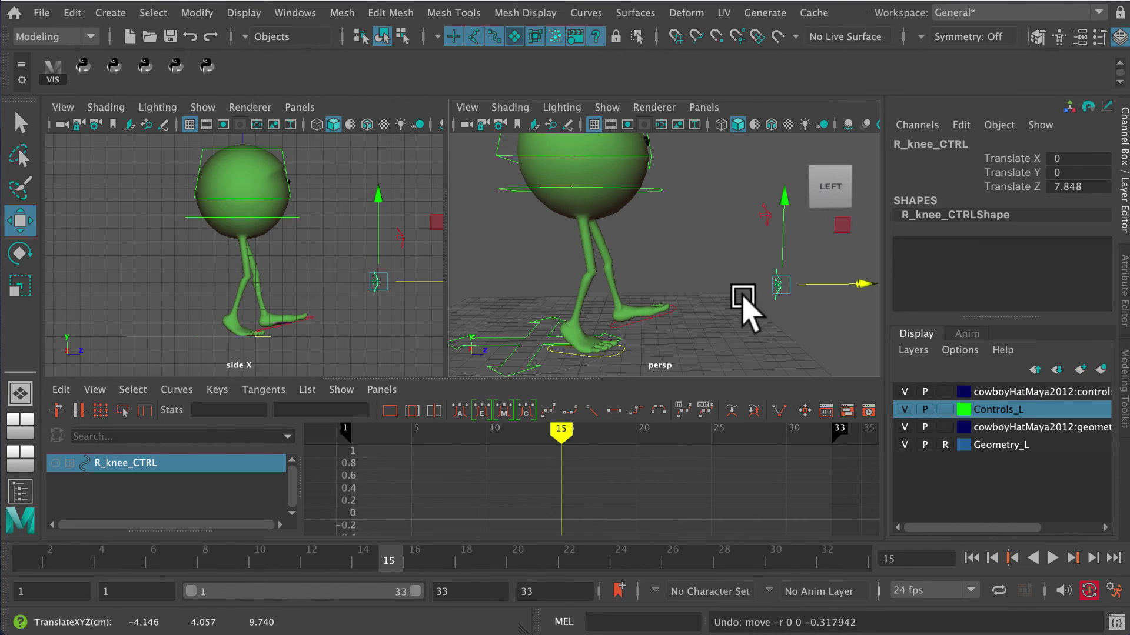
scroll(700, 300, down, 5)
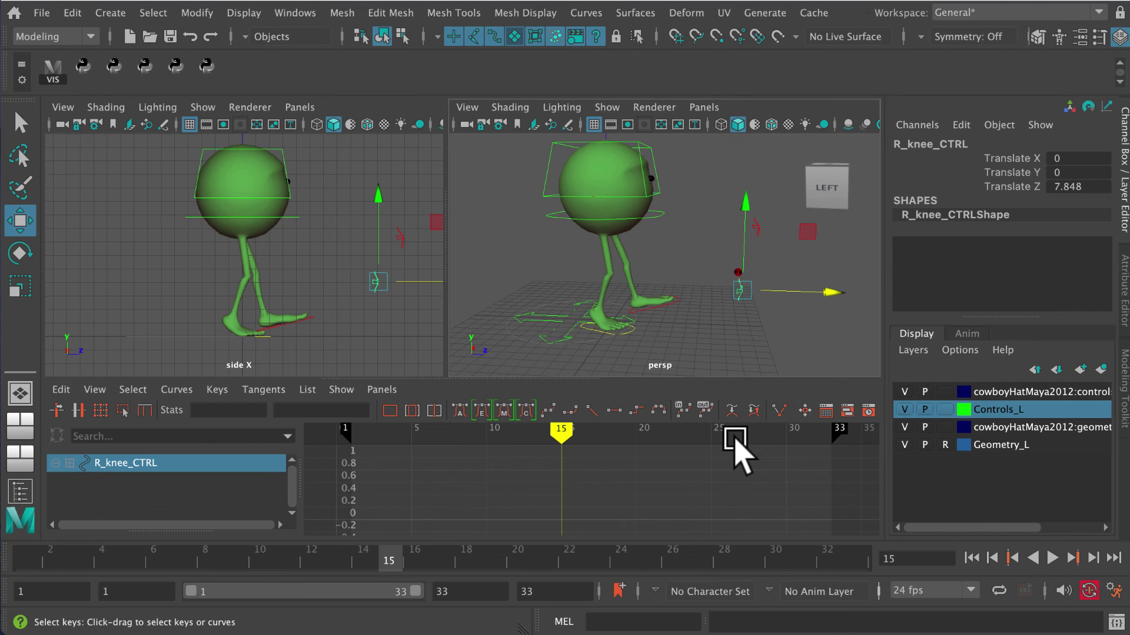
scroll(686, 306, up, 2)
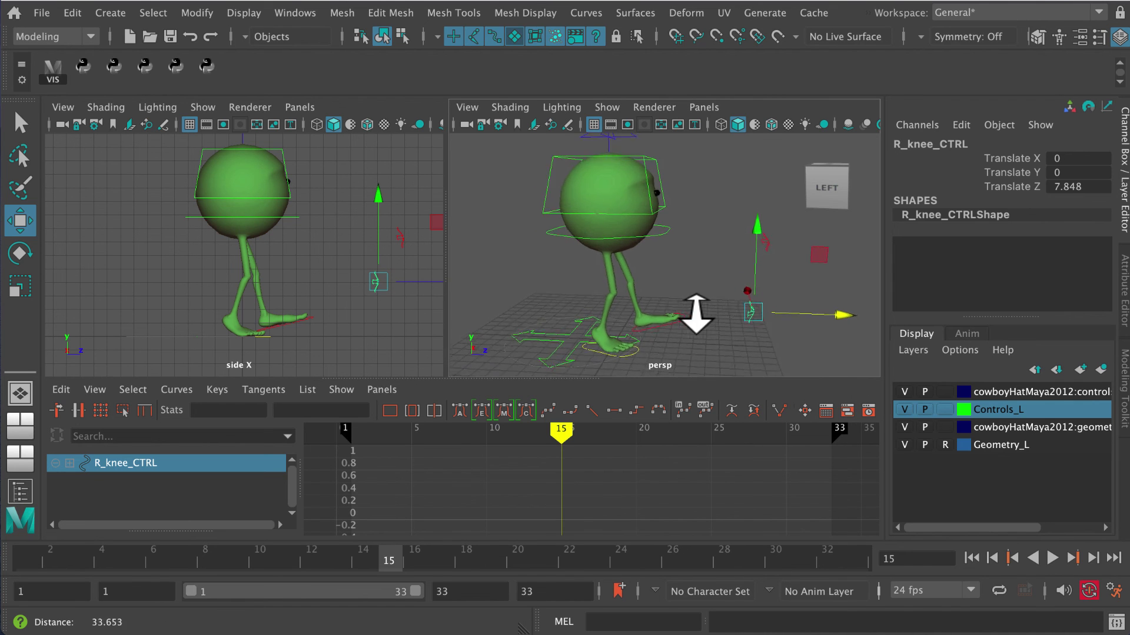
scroll(696, 313, up, 1)
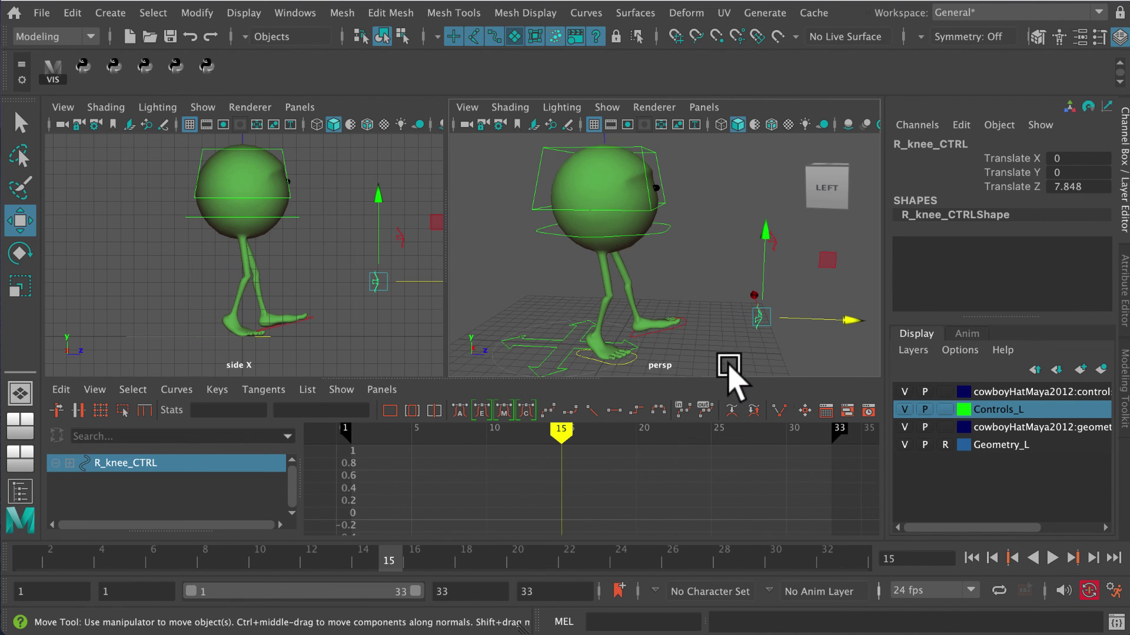